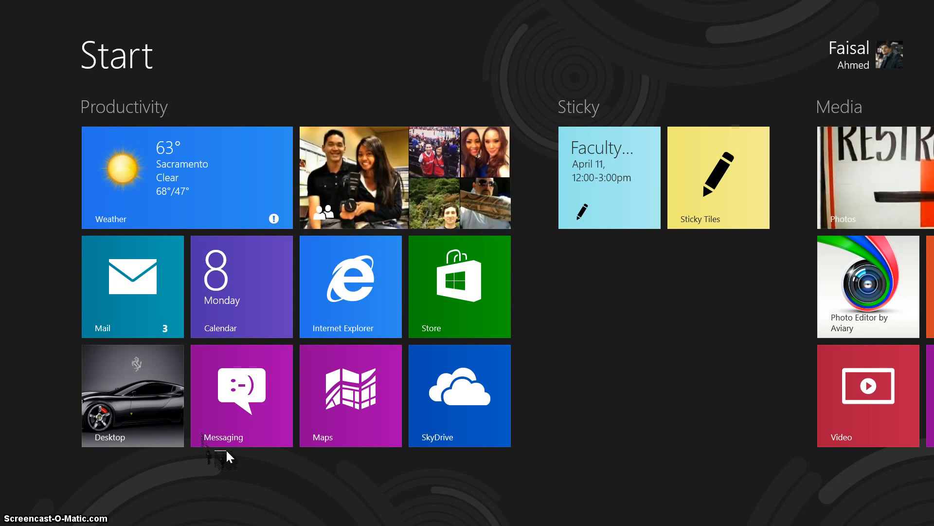
Step: Open COP CURRICULUM v7 - Formated.xls in Excel from the 2013-2014 Curriculum folder
{"action": "left_click", "coordinate": [170, 404]}
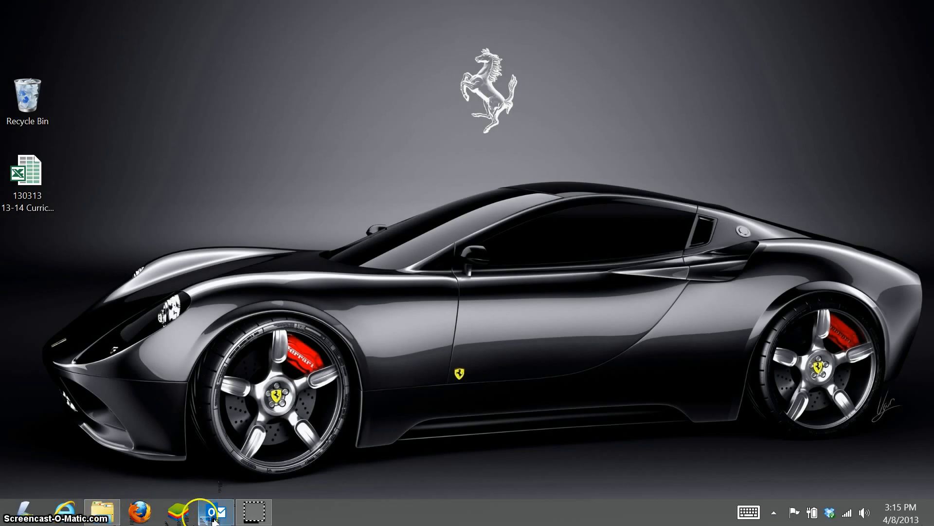
{"action": "left_click", "coordinate": [116, 520]}
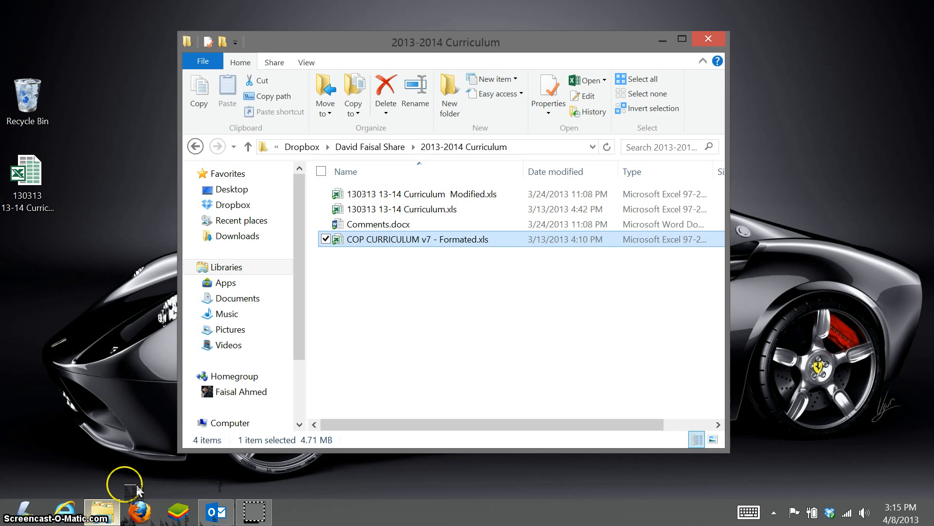
{"action": "double_click", "coordinate": [421, 240]}
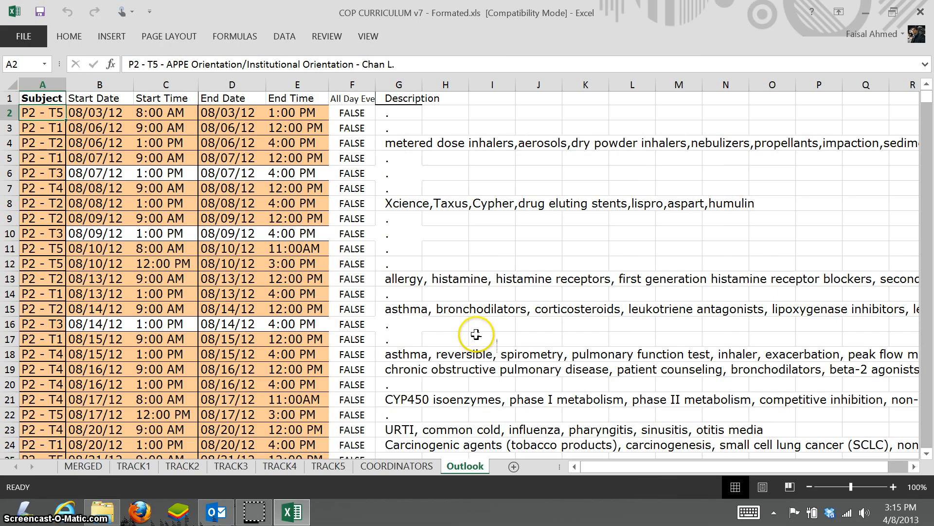
Step: On the MERGED sheet, widen column E so Subject values show fully, then select cell E364
{"action": "left_click", "coordinate": [83, 466]}
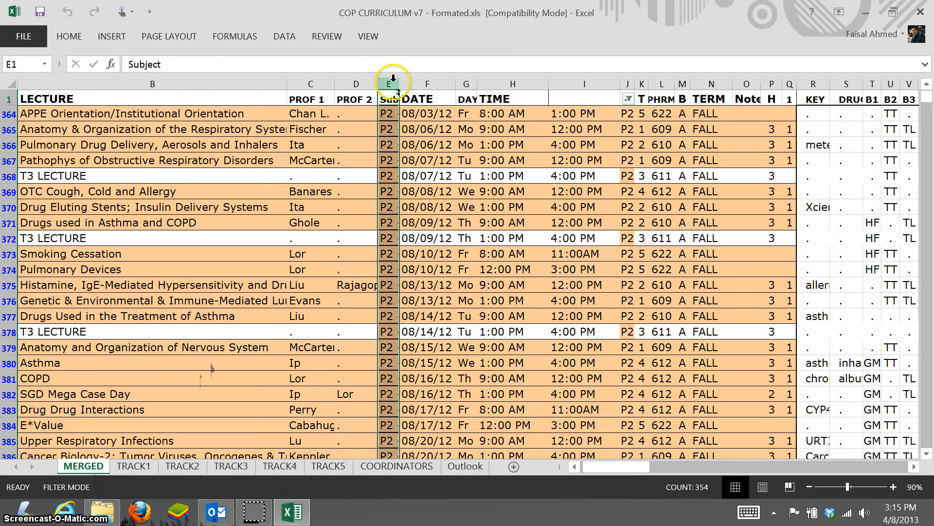
{"action": "left_click_drag", "start_coordinate": [399, 81], "coordinate": [460, 83]}
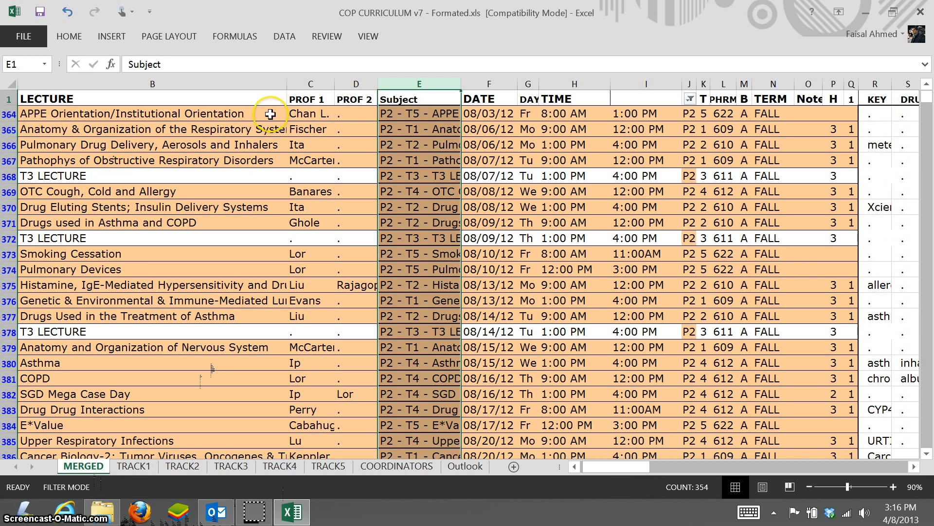
{"action": "left_click", "coordinate": [399, 114]}
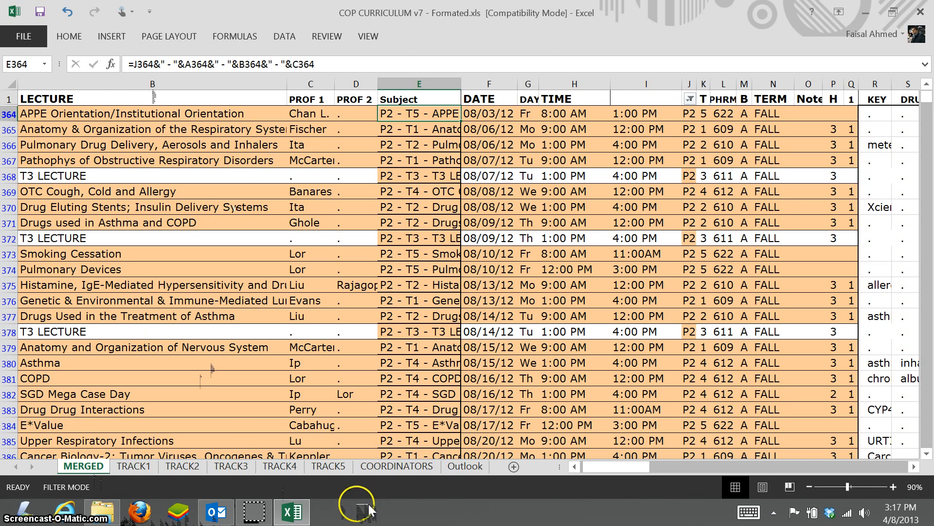
Step: Switch to the workbook's Outlook sheet listing the P2 sessions
{"action": "left_click", "coordinate": [467, 466]}
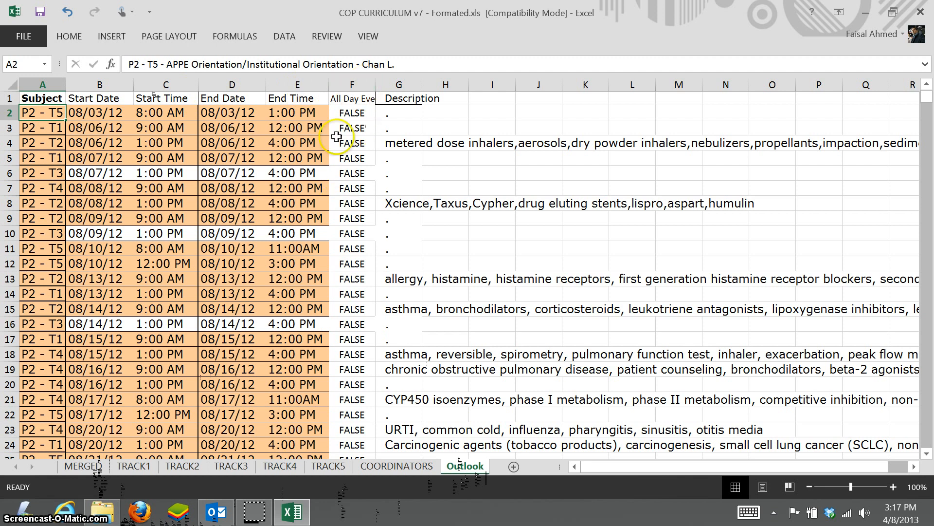
{"action": "scroll", "coordinate": [346, 251], "scroll_direction": "down", "scroll_amount": 1}
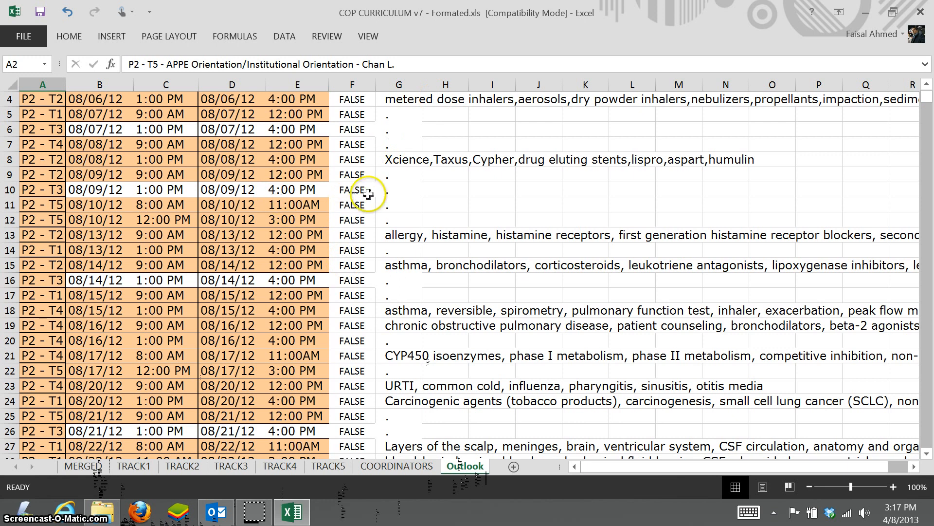
{"action": "scroll", "coordinate": [365, 187], "scroll_direction": "up", "scroll_amount": 1}
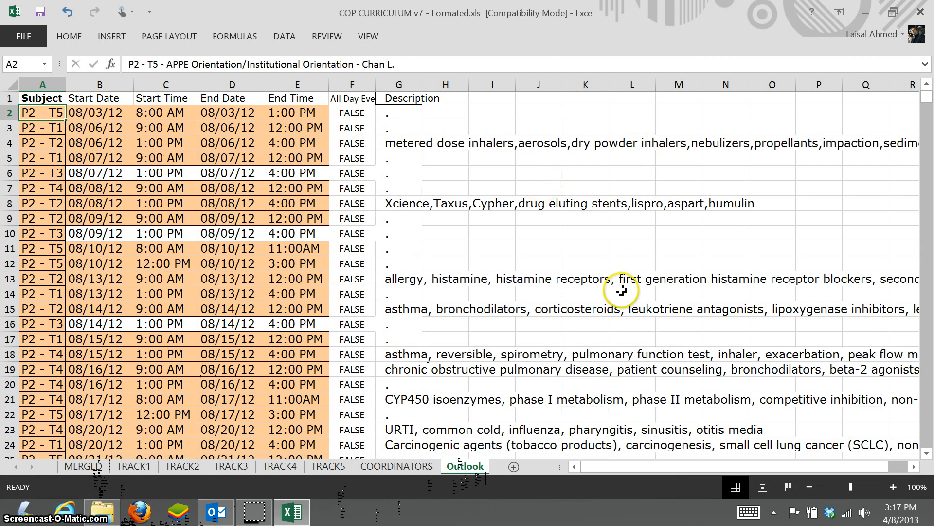
Step: Save the Outlook sheet to the Desktop as a CSV (Comma delimited) file, keeping CSV format
{"action": "left_click", "coordinate": [39, 37]}
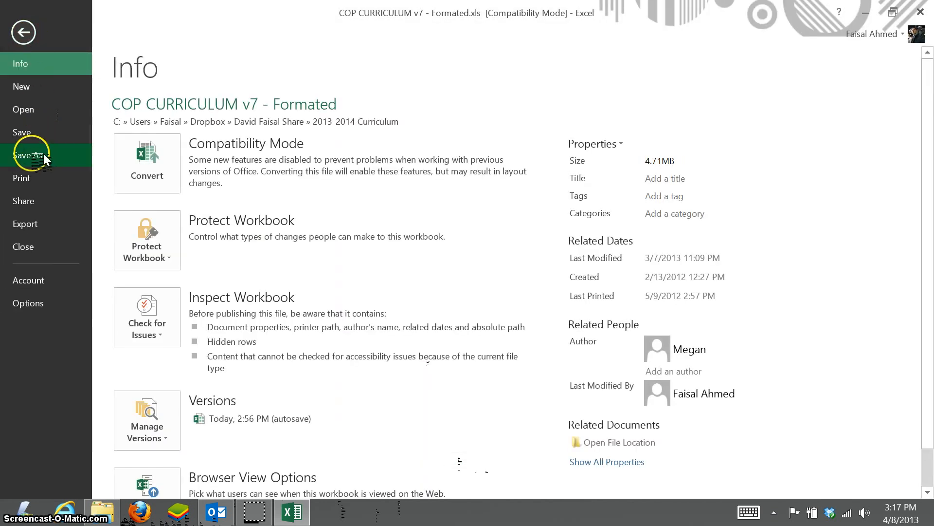
{"action": "left_click", "coordinate": [73, 154]}
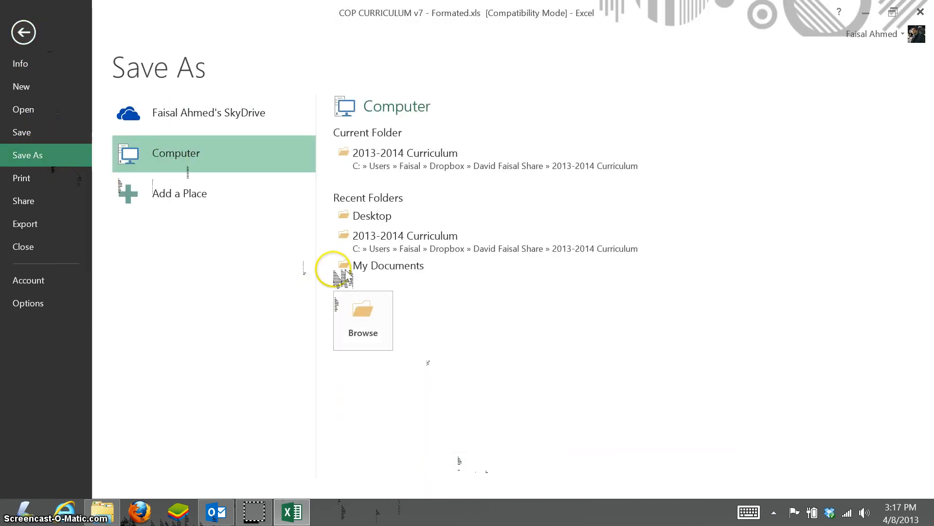
{"action": "left_click", "coordinate": [385, 216]}
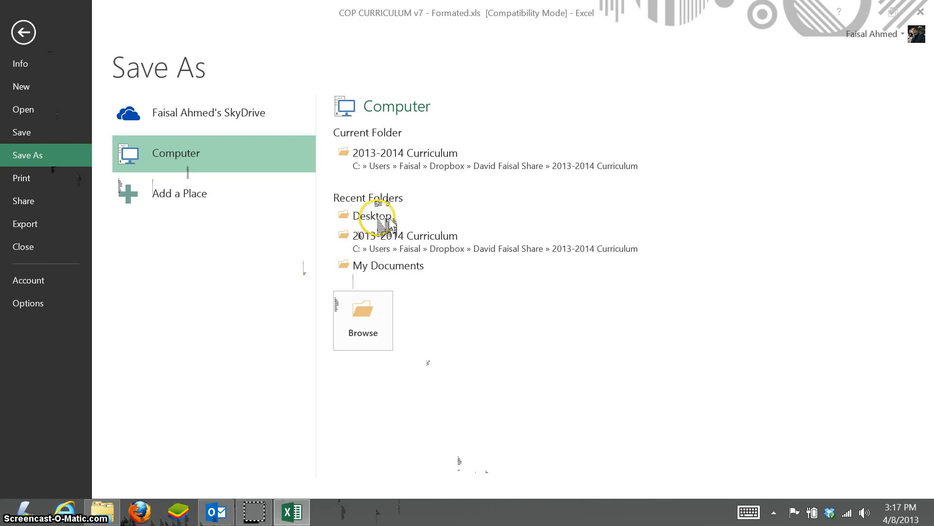
{"action": "left_click", "coordinate": [177, 270]}
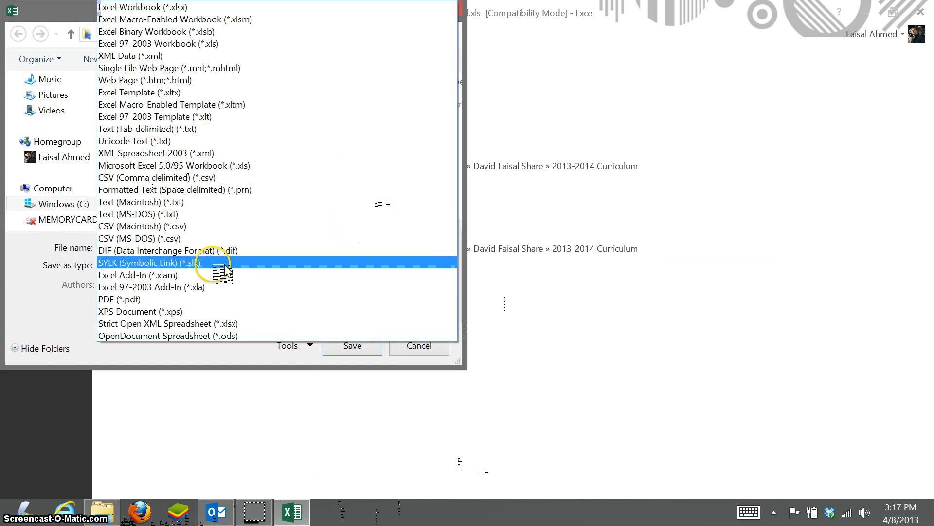
{"action": "left_click", "coordinate": [173, 181]}
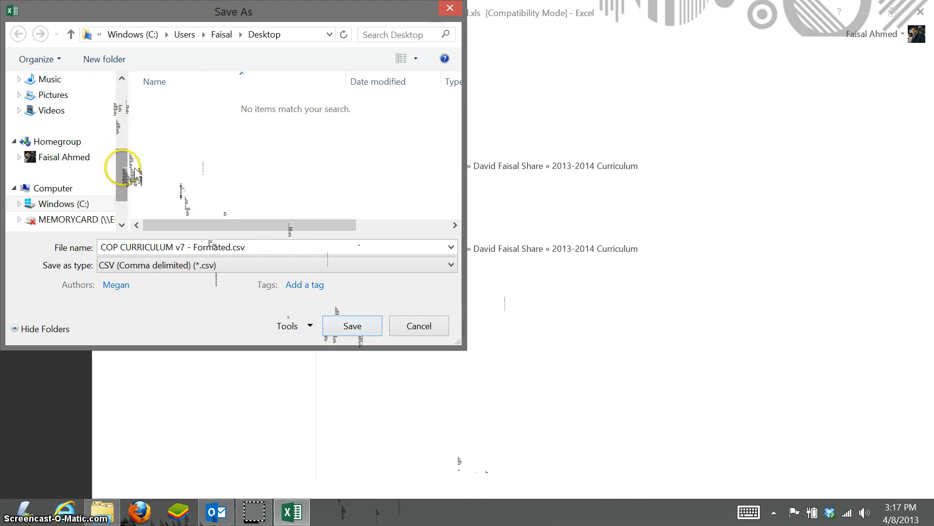
{"action": "left_click_drag", "start_coordinate": [122, 176], "coordinate": [119, 90]}
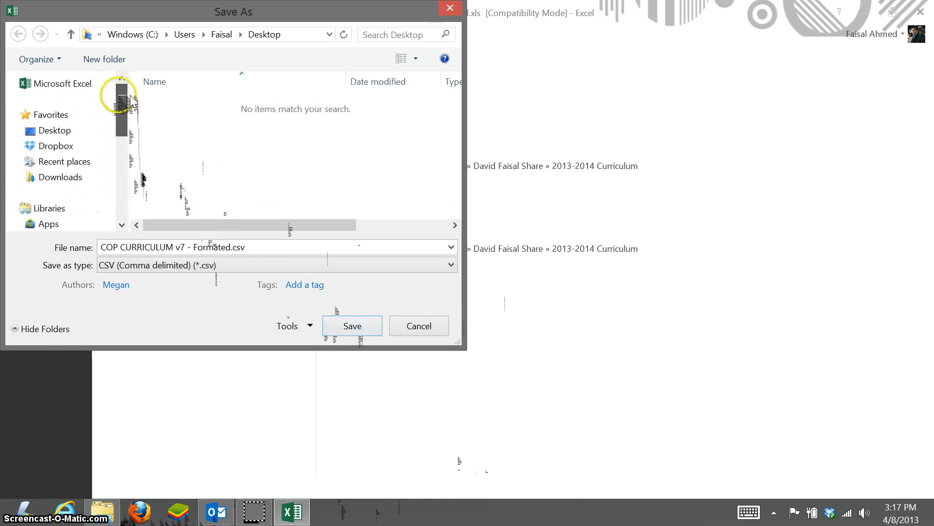
{"action": "left_click", "coordinate": [54, 131]}
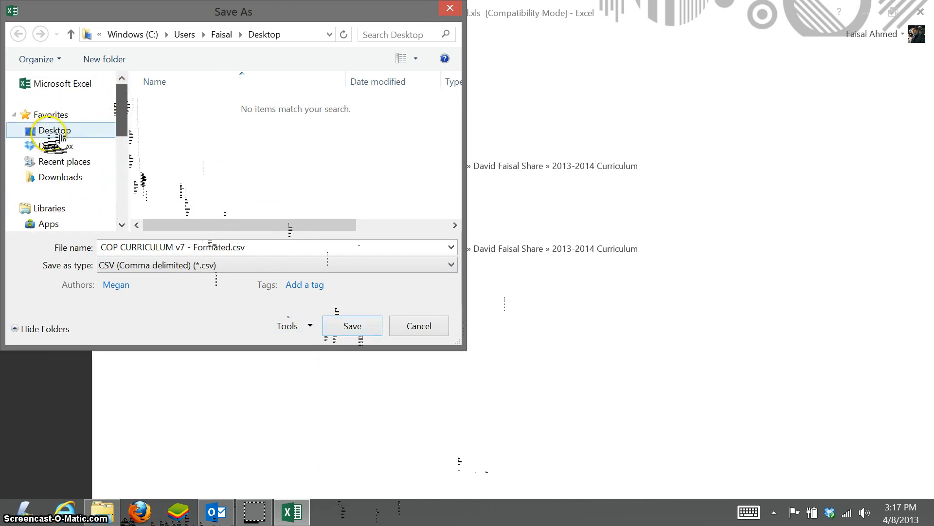
{"action": "left_click", "coordinate": [358, 327]}
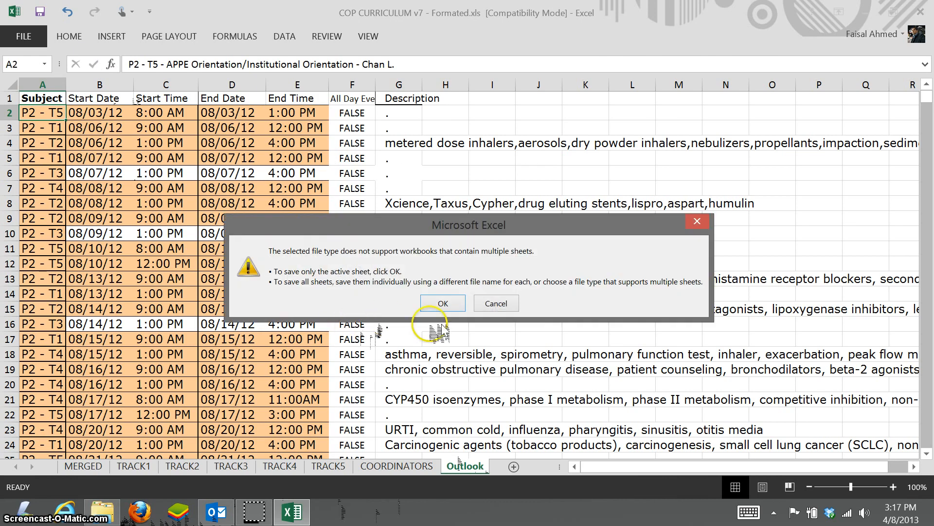
{"action": "left_click", "coordinate": [442, 305]}
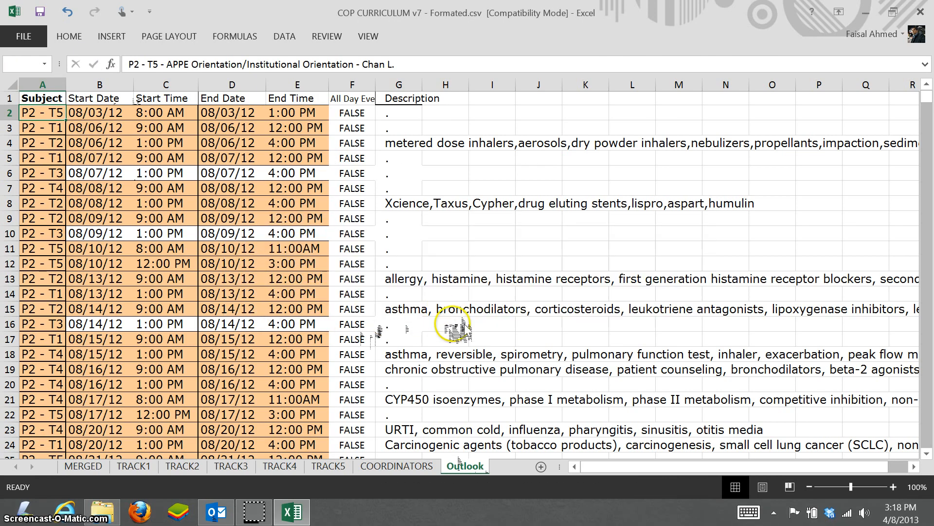
{"action": "left_click", "coordinate": [417, 297]}
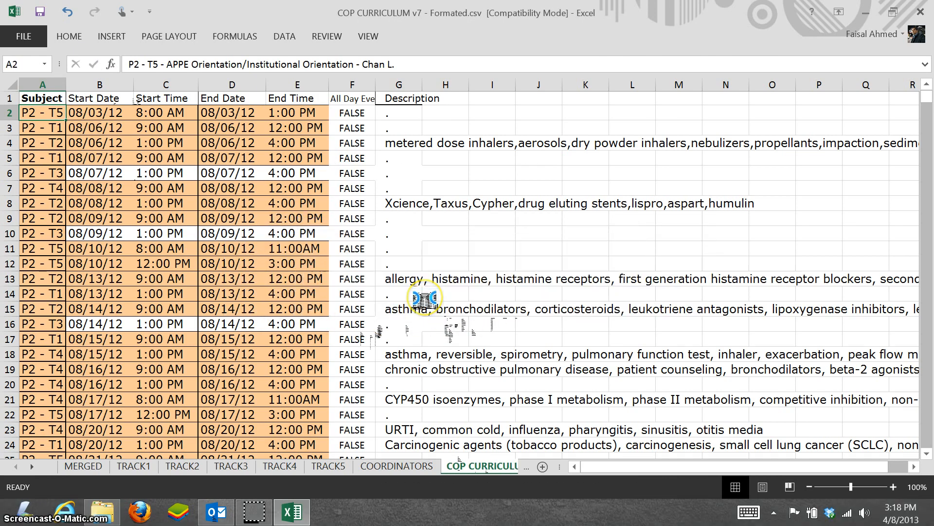
Step: Close Excel without saving further changes and bring Outlook to the front
{"action": "left_click", "coordinate": [920, 13]}
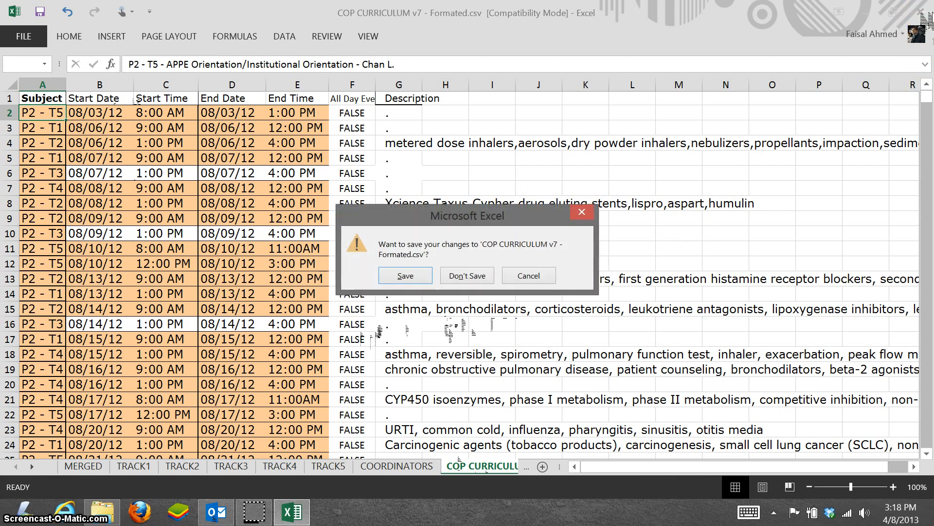
{"action": "left_click", "coordinate": [475, 276]}
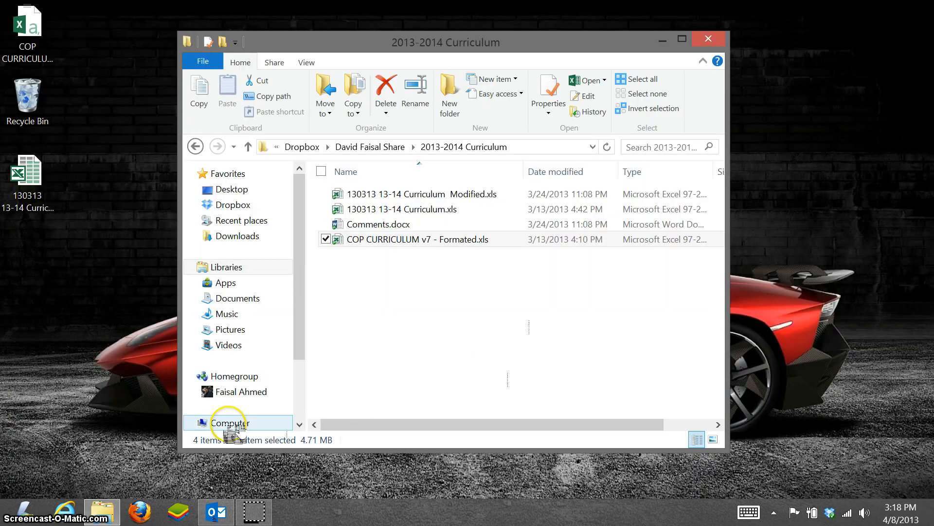
{"action": "double_click", "coordinate": [36, 204]}
{"action": "left_click", "coordinate": [77, 284]}
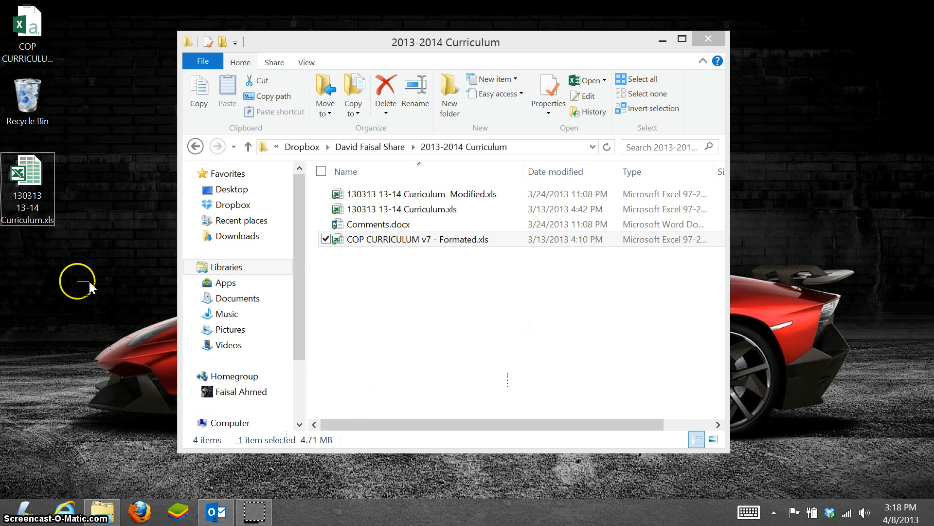
{"action": "left_click", "coordinate": [202, 501]}
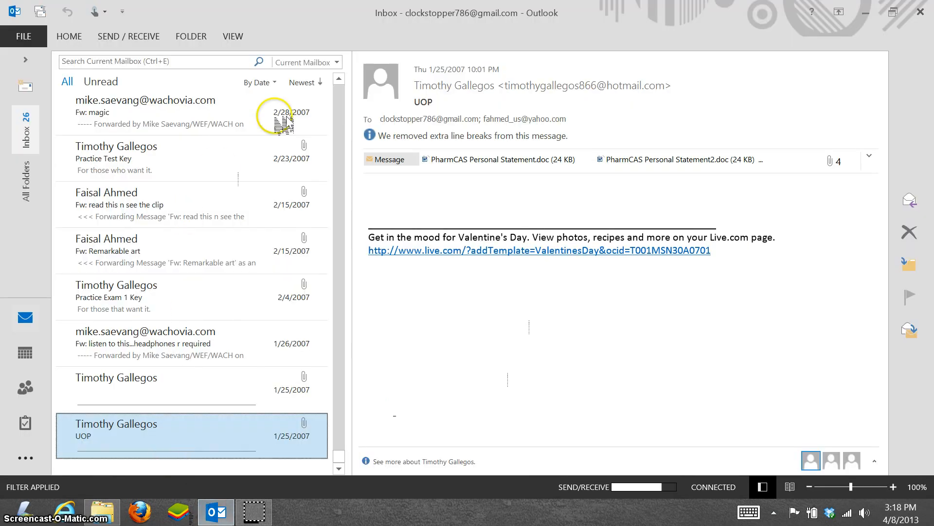
Step: Create a blank calendar named 'Test' under Calendar and expand the pane to list it
{"action": "left_click", "coordinate": [37, 354]}
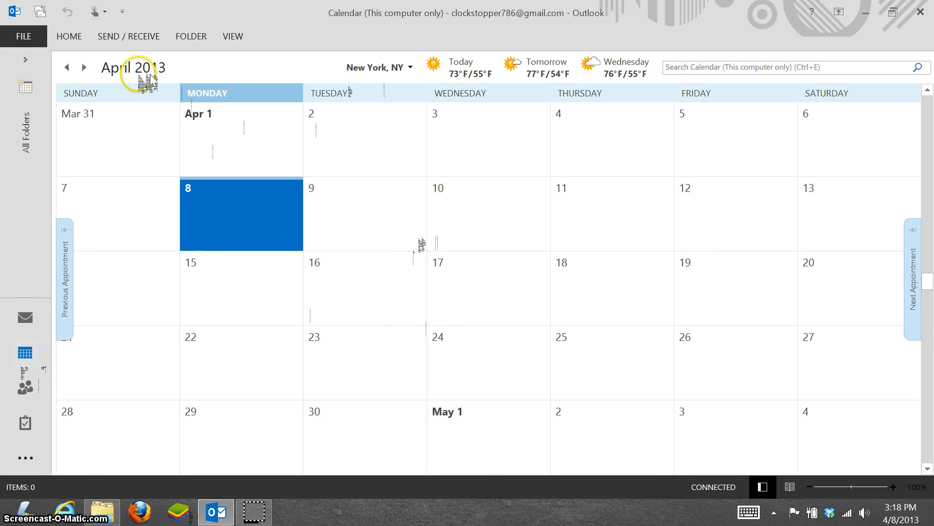
{"action": "left_click", "coordinate": [73, 40]}
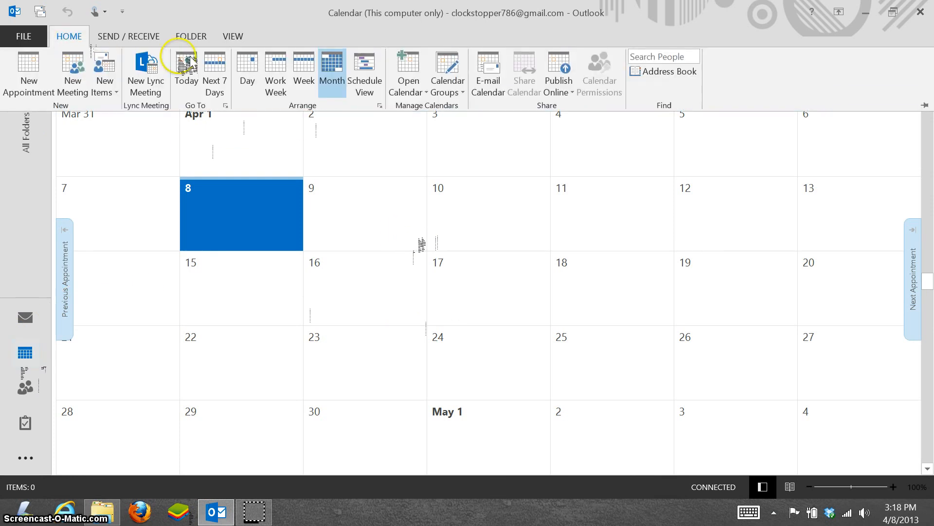
{"action": "left_click", "coordinate": [406, 88]}
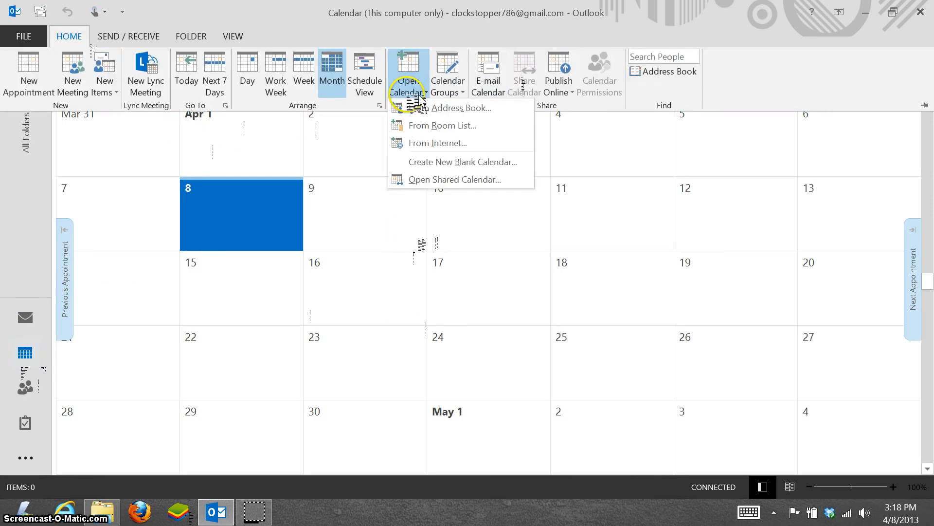
{"action": "left_click", "coordinate": [441, 163]}
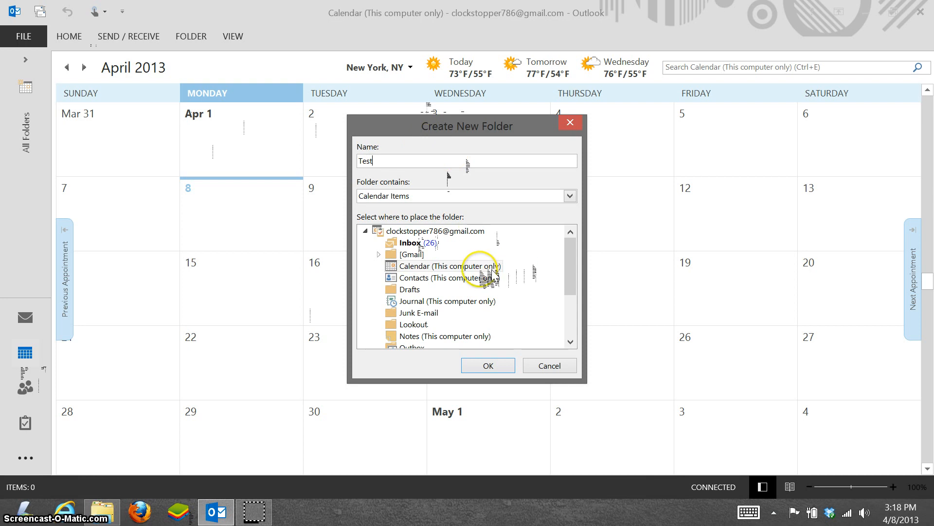
{"action": "left_click", "coordinate": [419, 266]}
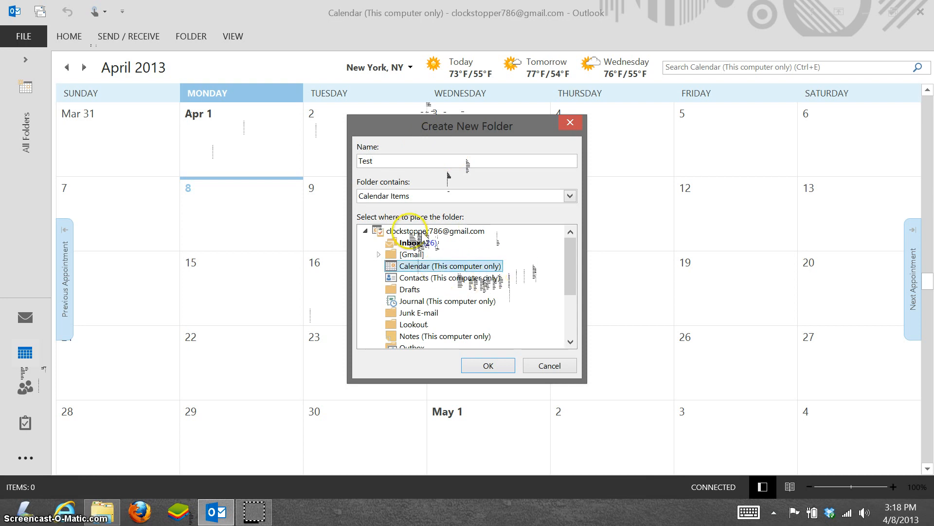
{"action": "left_click", "coordinate": [488, 365]}
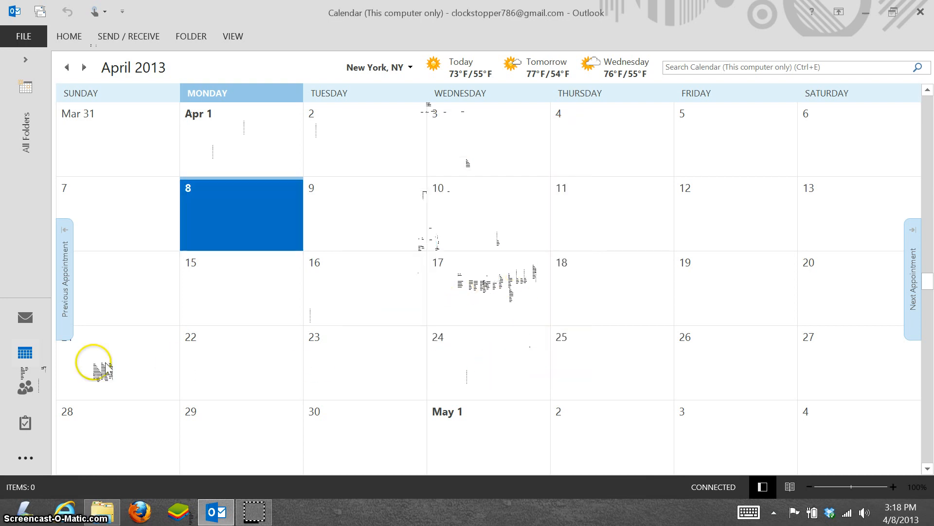
{"action": "left_click_drag", "start_coordinate": [53, 336], "coordinate": [94, 340]}
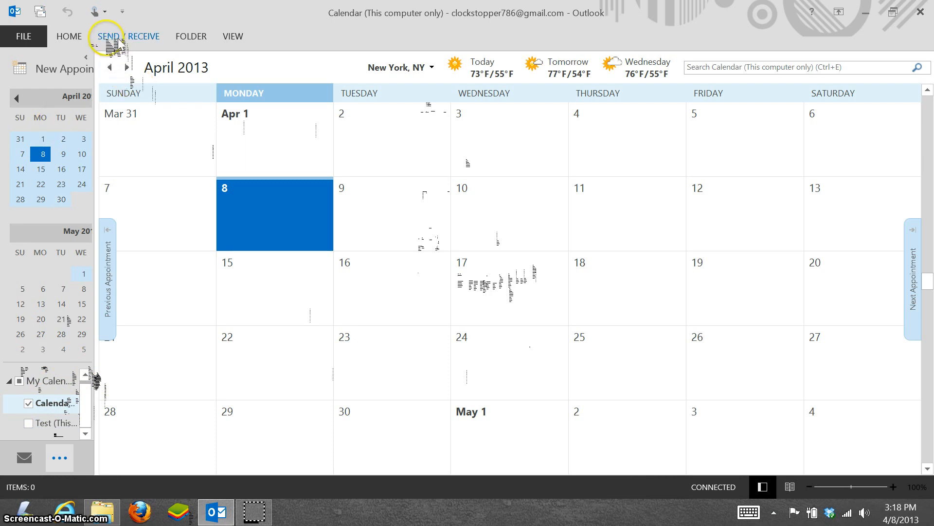
Step: Set up a CSV import of COP CURRICULUM v7 - Formated.csv with Test as destination
{"action": "left_click", "coordinate": [37, 37]}
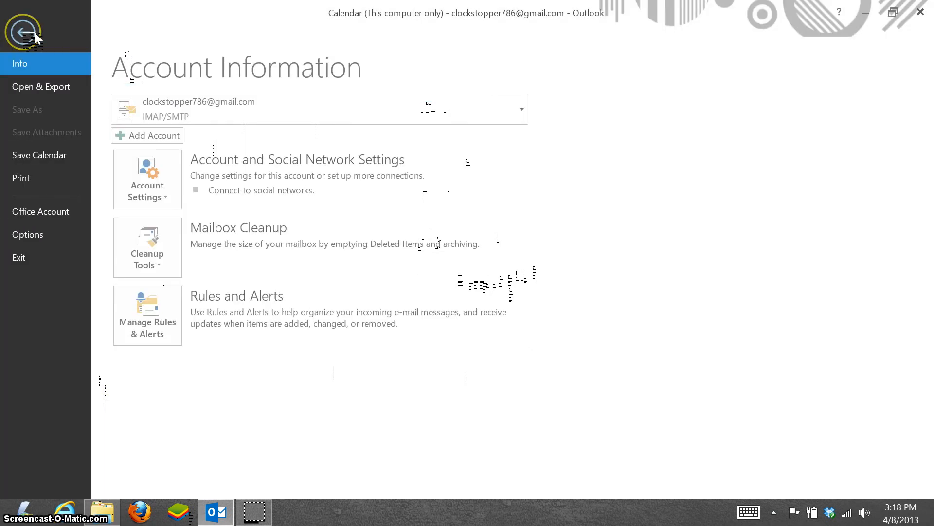
{"action": "left_click", "coordinate": [48, 83]}
{"action": "left_click", "coordinate": [47, 83]}
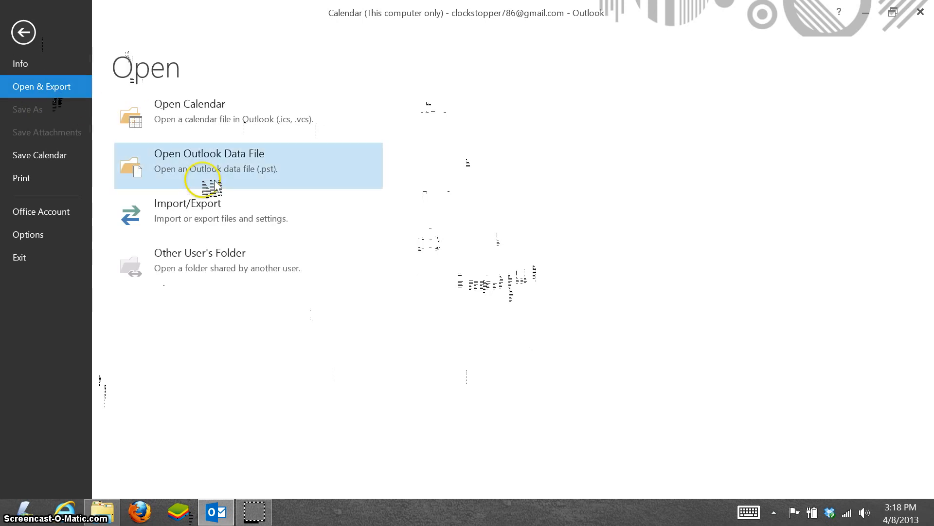
{"action": "left_click", "coordinate": [198, 210]}
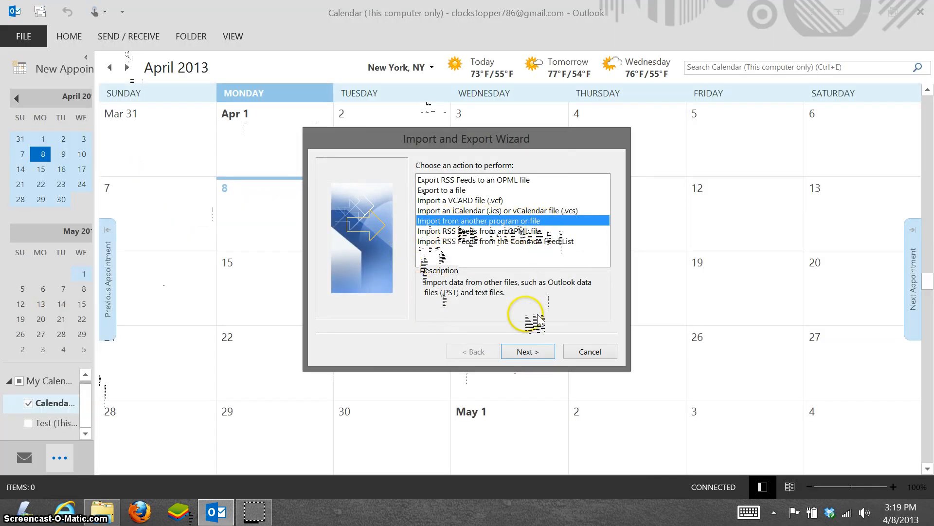
{"action": "left_click", "coordinate": [531, 353]}
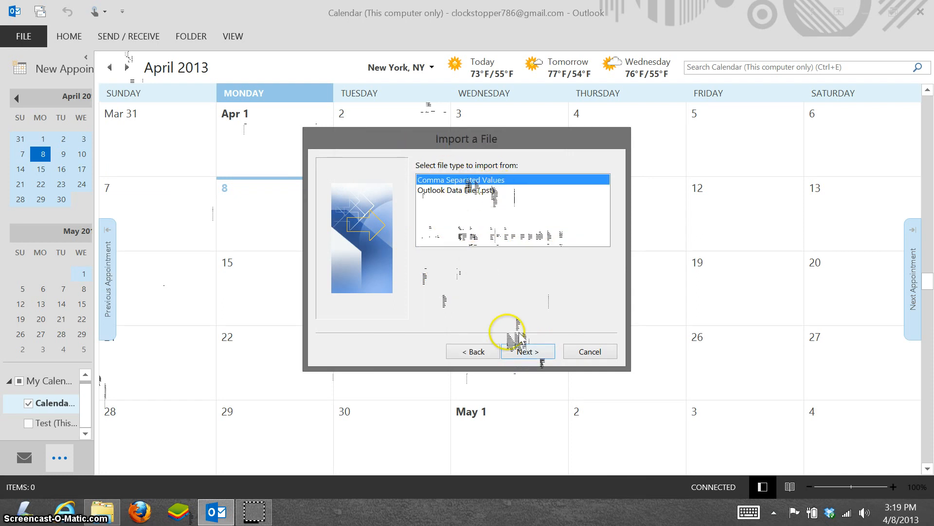
{"action": "left_click", "coordinate": [524, 351]}
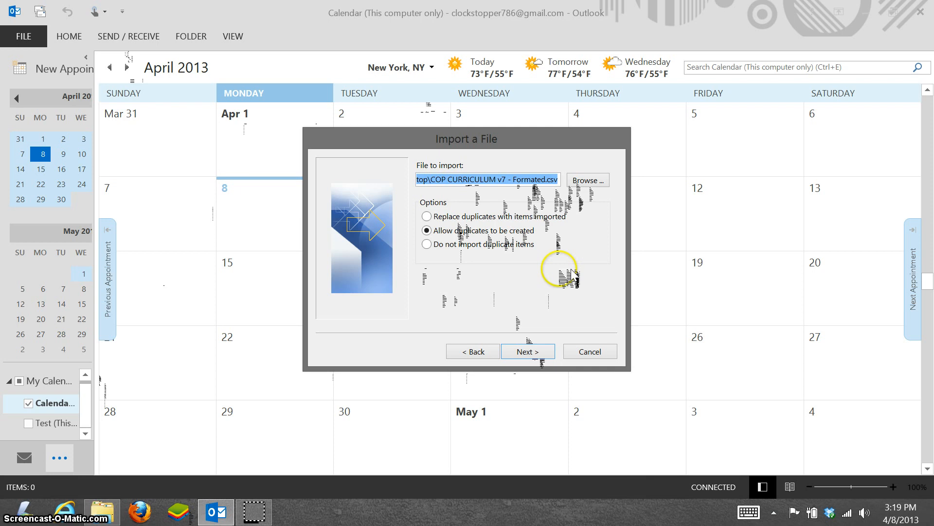
{"action": "left_click", "coordinate": [535, 352]}
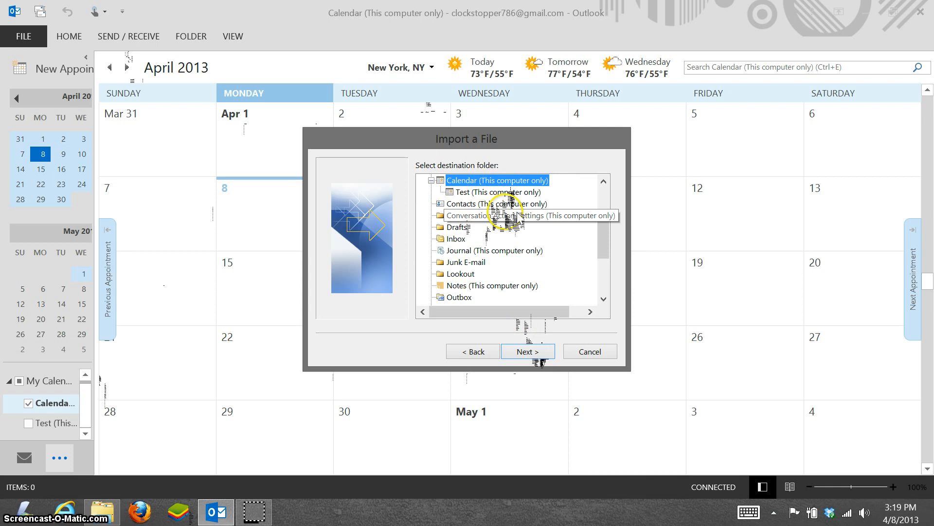
{"action": "left_click", "coordinate": [488, 192]}
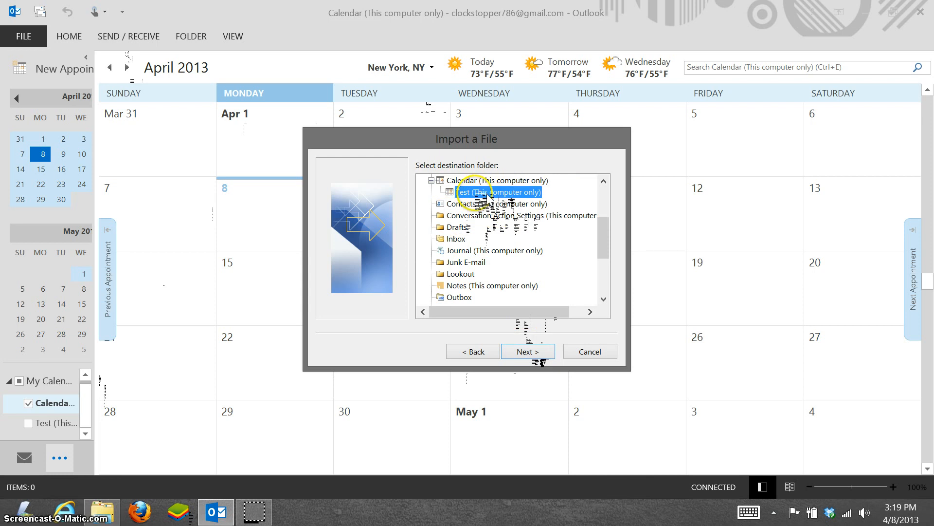
{"action": "left_click", "coordinate": [521, 351]}
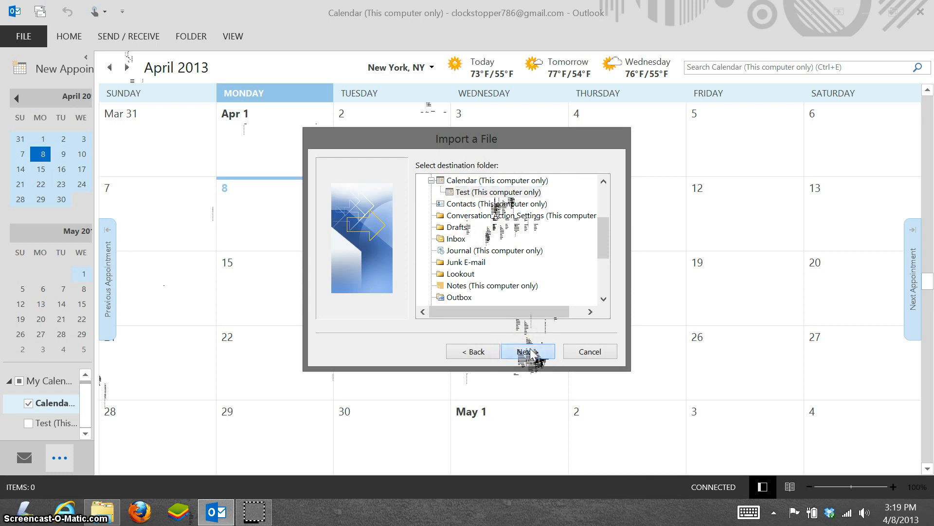
{"action": "left_click", "coordinate": [530, 353]}
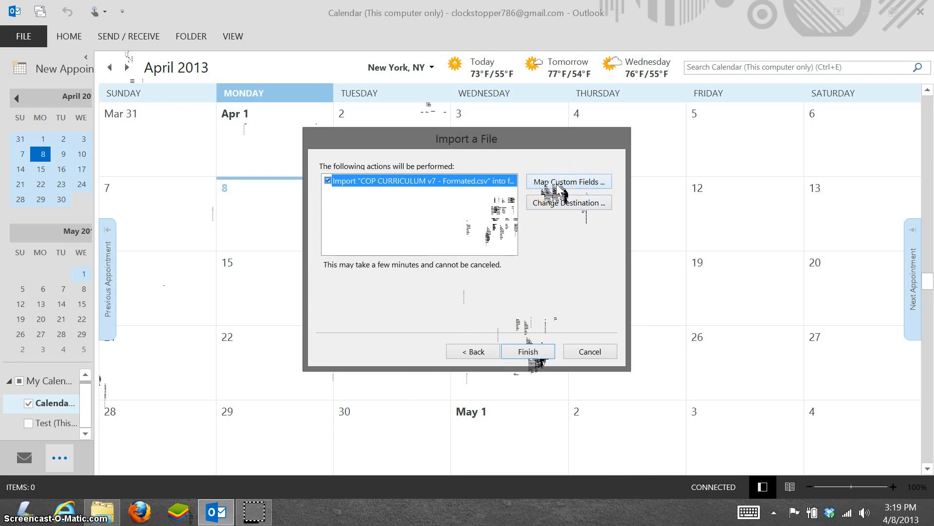
Step: Map the custom fields and finish importing the appointments into Test
{"action": "left_click", "coordinate": [560, 185]}
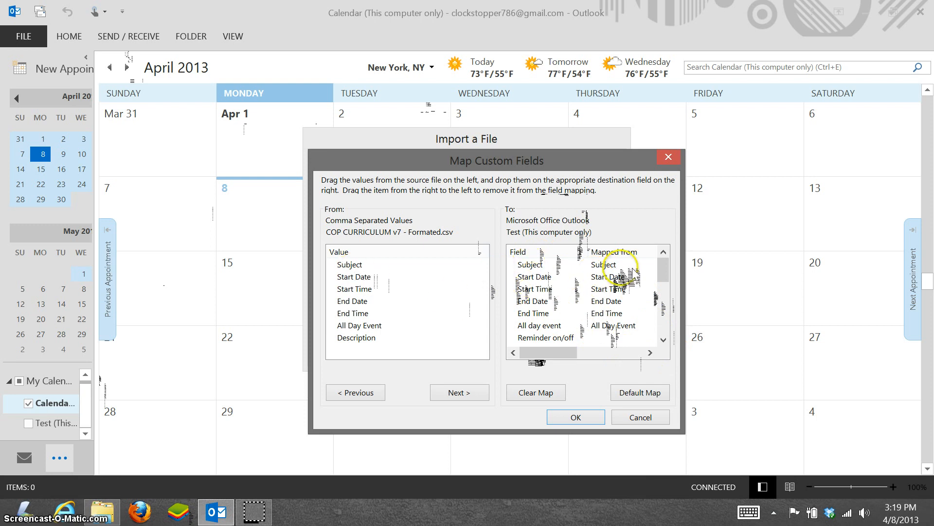
{"action": "left_click", "coordinate": [664, 339]}
{"action": "left_click", "coordinate": [663, 340]}
{"action": "left_click", "coordinate": [664, 340]}
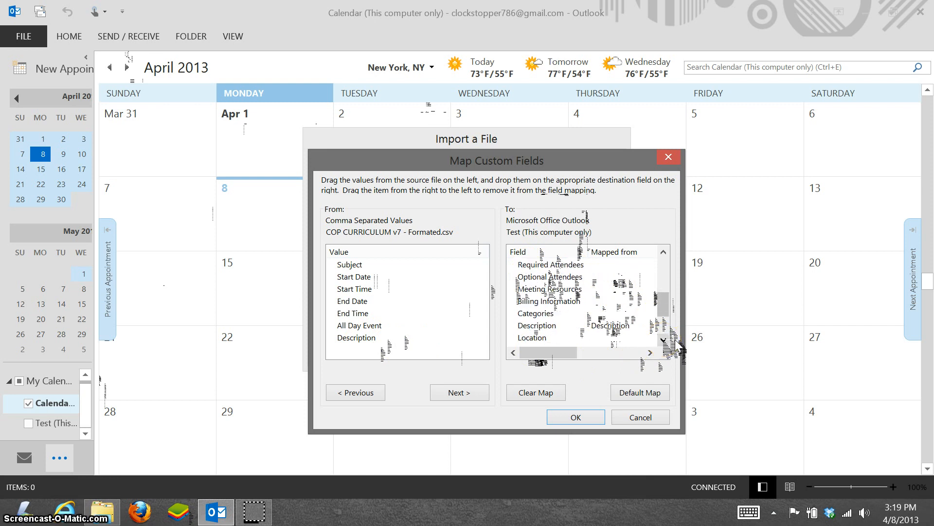
{"action": "left_click", "coordinate": [576, 418]}
{"action": "left_click", "coordinate": [530, 356]}
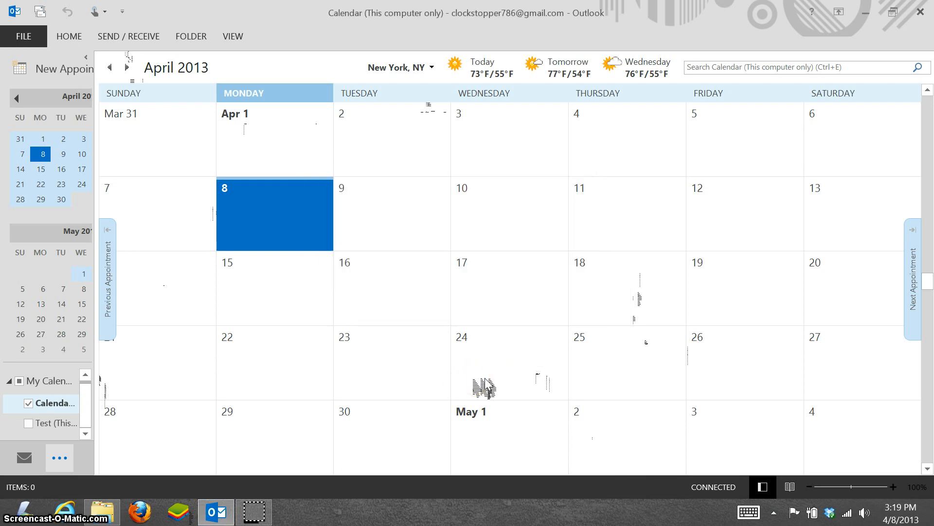
Step: Show only the Test calendar, hiding the main Calendar
{"action": "left_click", "coordinate": [28, 423]}
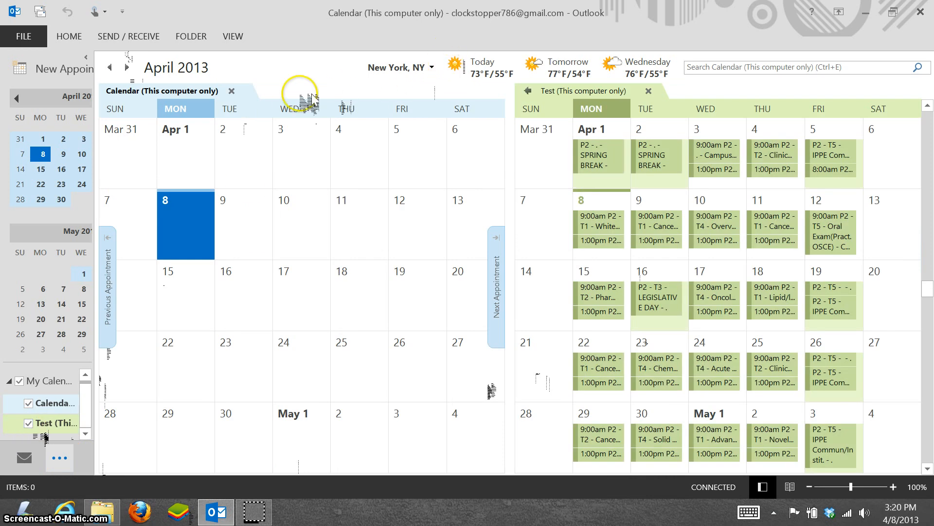
{"action": "left_click", "coordinate": [232, 91]}
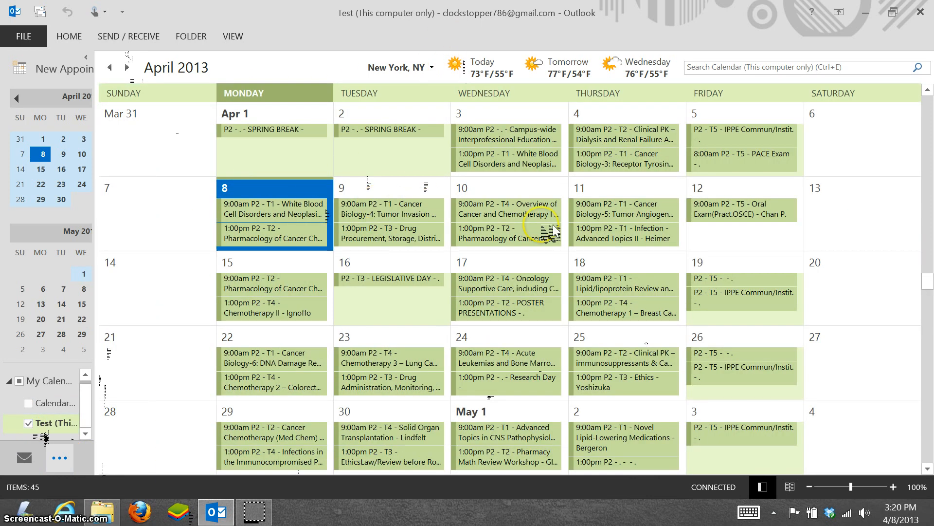
{"action": "left_click", "coordinate": [824, 302]}
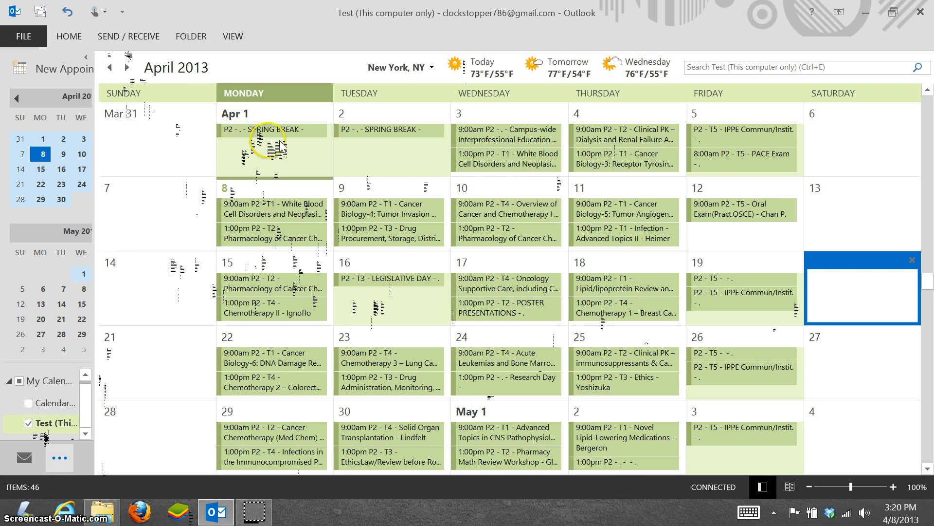
Step: Open and review the April 8 9:00am and 1:00pm class appointments
{"action": "left_click", "coordinate": [270, 214]}
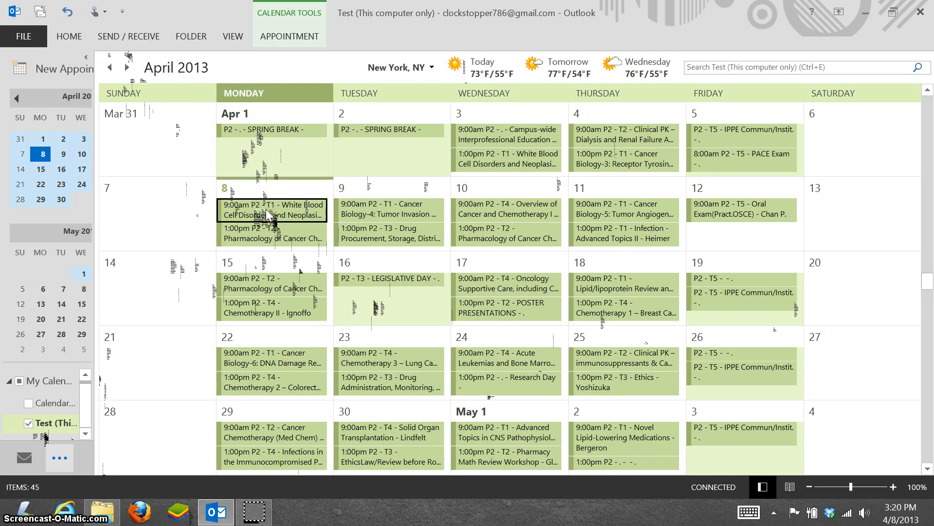
{"action": "double_click", "coordinate": [269, 213]}
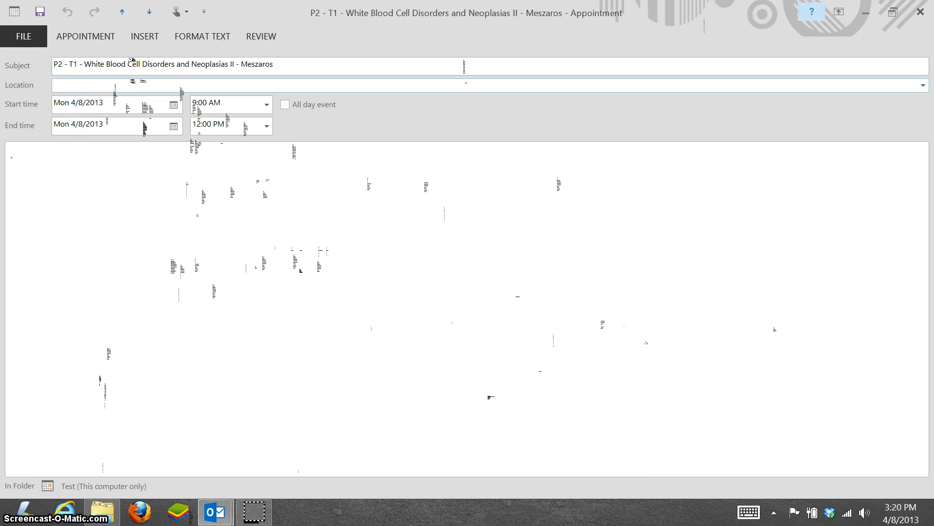
{"action": "left_click", "coordinate": [921, 11]}
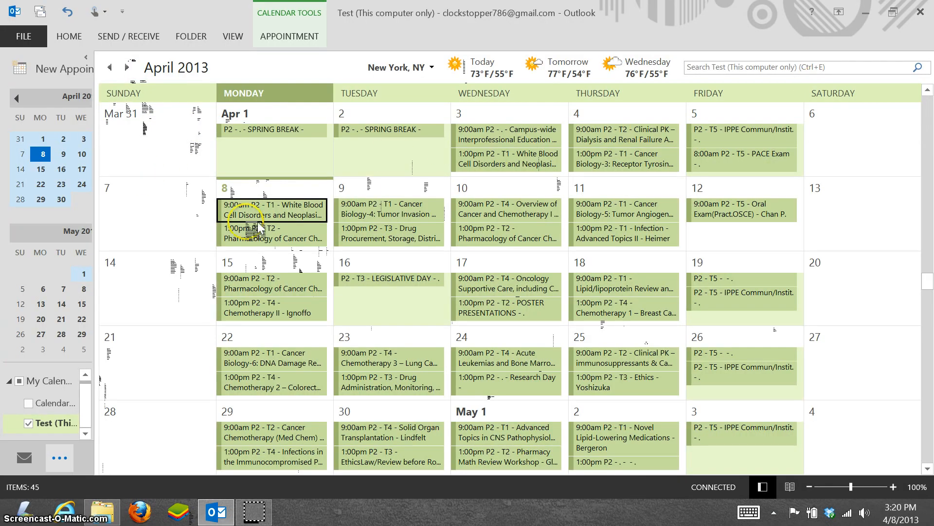
{"action": "double_click", "coordinate": [259, 229]}
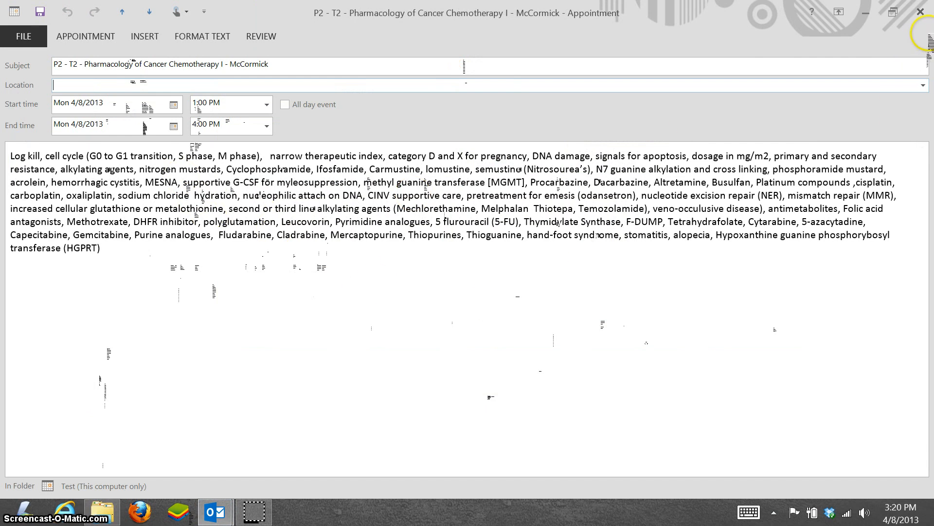
{"action": "left_click", "coordinate": [921, 12]}
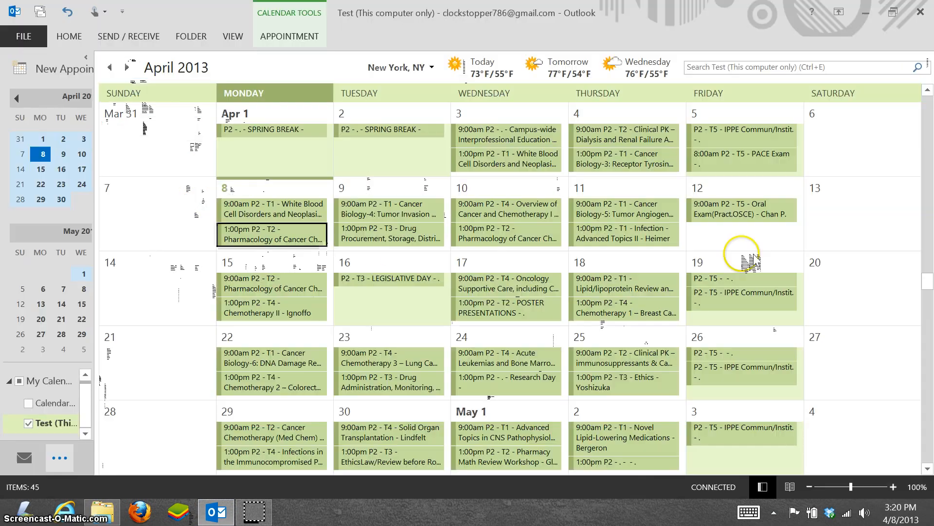
{"action": "left_click", "coordinate": [258, 210]}
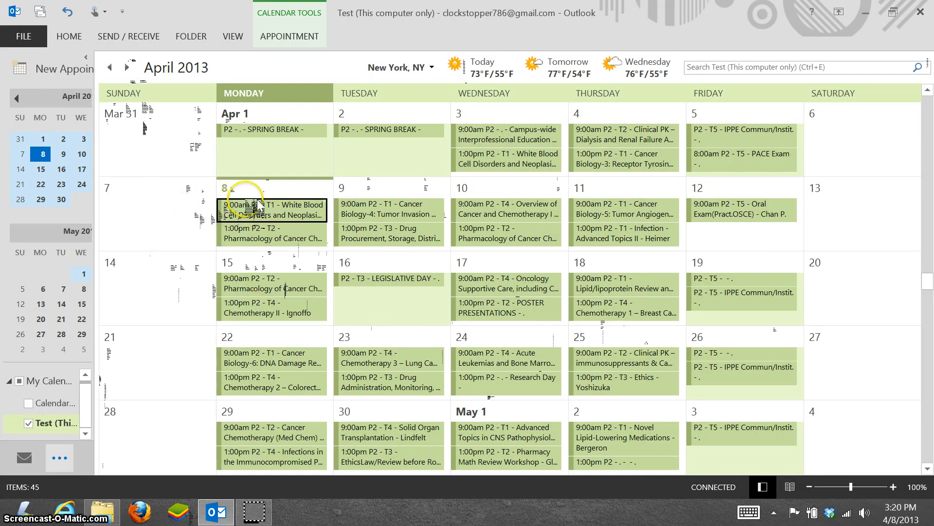
Step: Save the Test calendar to the Desktop as TestCalendar.ics in iCalendar format
{"action": "left_click", "coordinate": [24, 36]}
{"action": "left_click", "coordinate": [29, 154]}
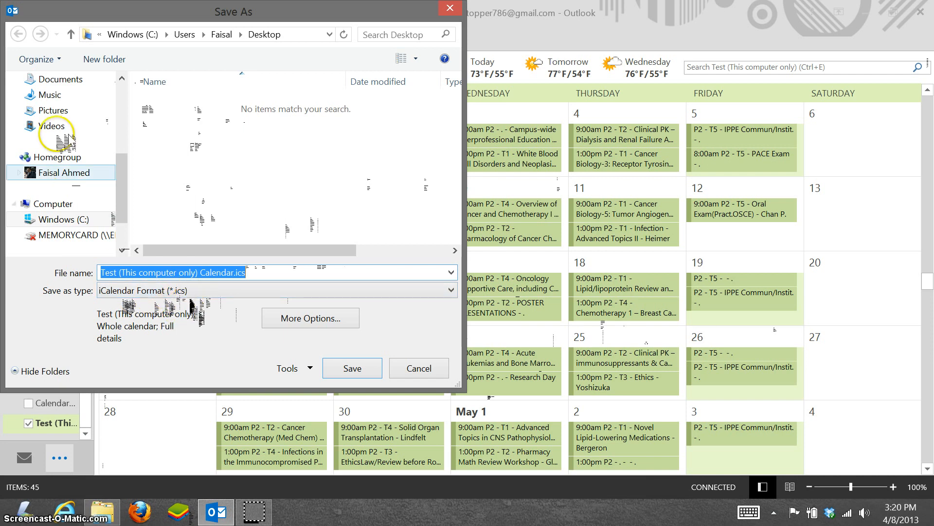
{"action": "left_click_drag", "start_coordinate": [121, 168], "coordinate": [130, 92]}
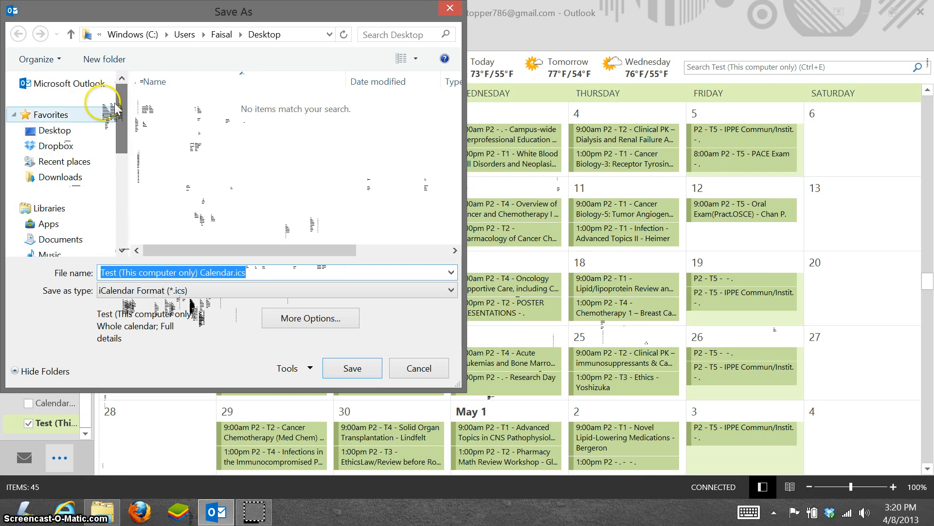
{"action": "left_click", "coordinate": [53, 129]}
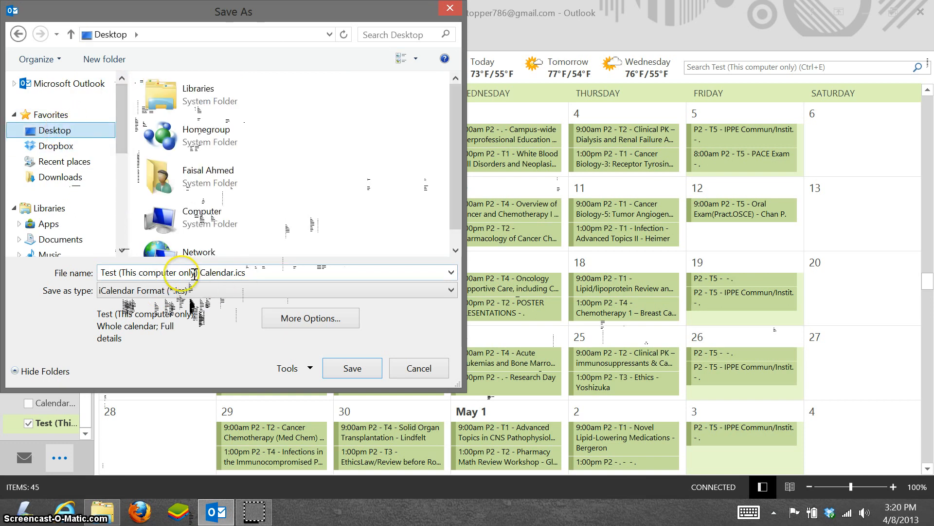
{"action": "left_click", "coordinate": [230, 274]}
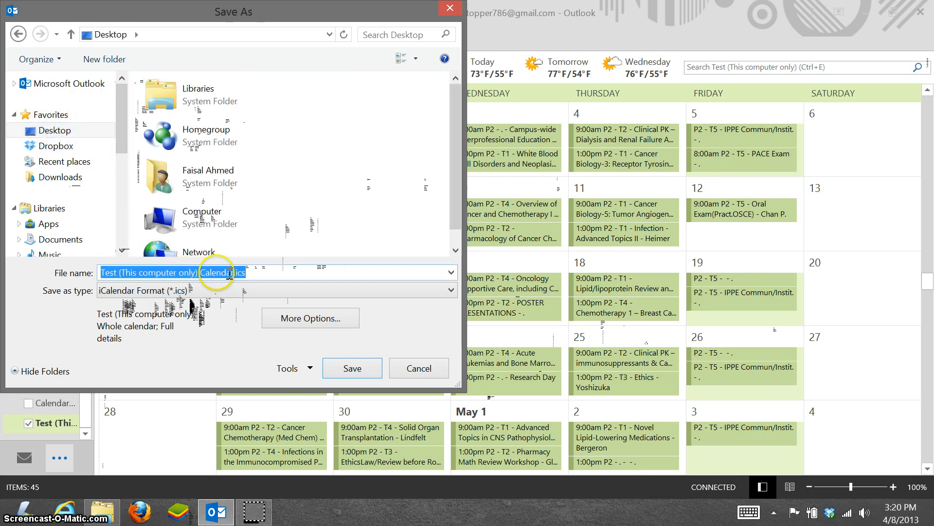
{"action": "left_click_drag", "start_coordinate": [231, 272], "coordinate": [117, 273]}
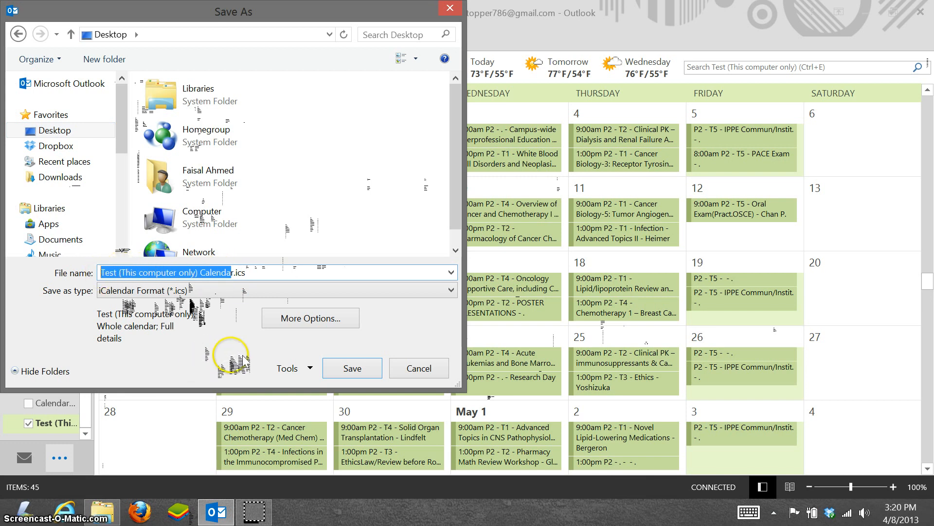
{"action": "type", "text": "Tr"}
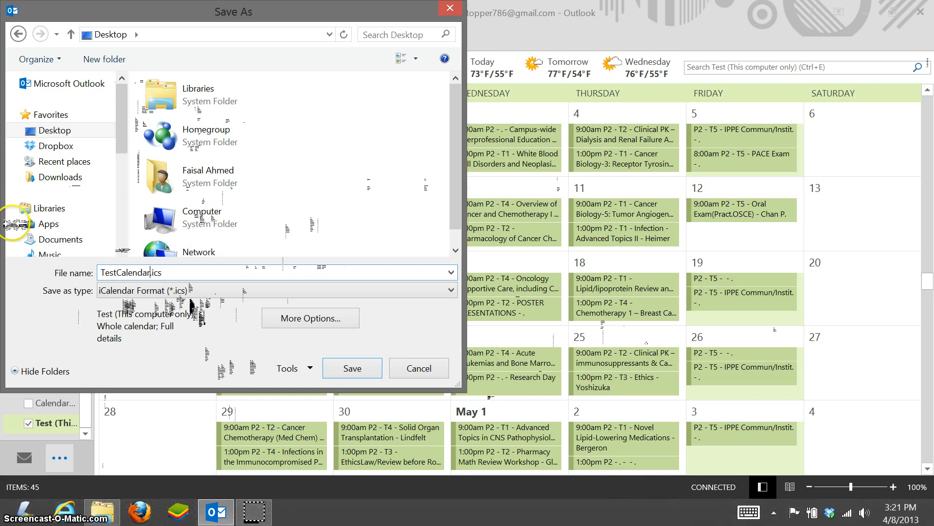
{"action": "left_click", "coordinate": [353, 368]}
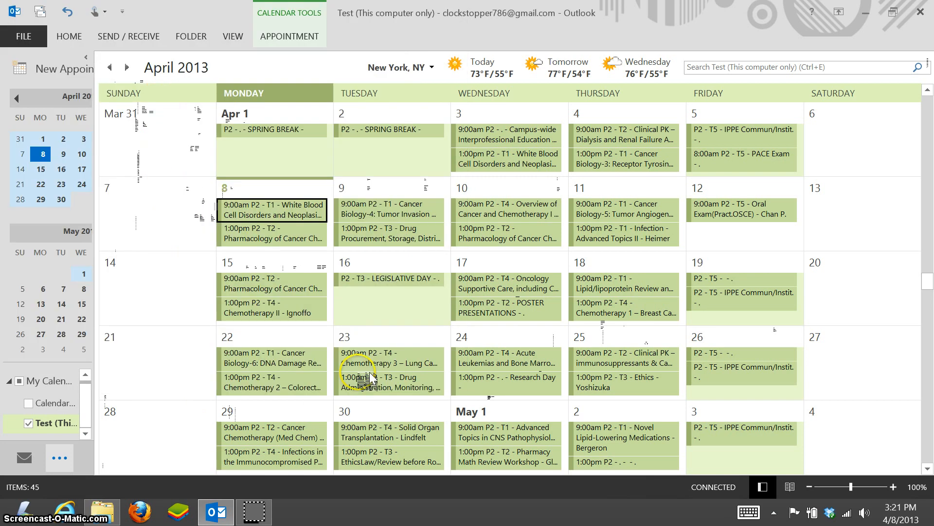
Step: Close Outlook and open webmail.tu.edu in a maximized Internet Explorer window
{"action": "left_click", "coordinate": [922, 13]}
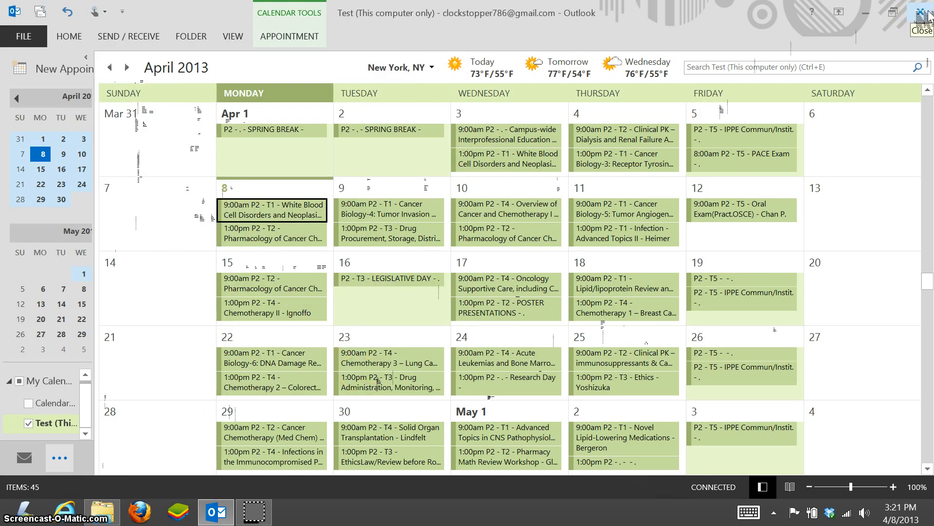
{"action": "left_click", "coordinate": [922, 12]}
{"action": "left_click", "coordinate": [633, 247]}
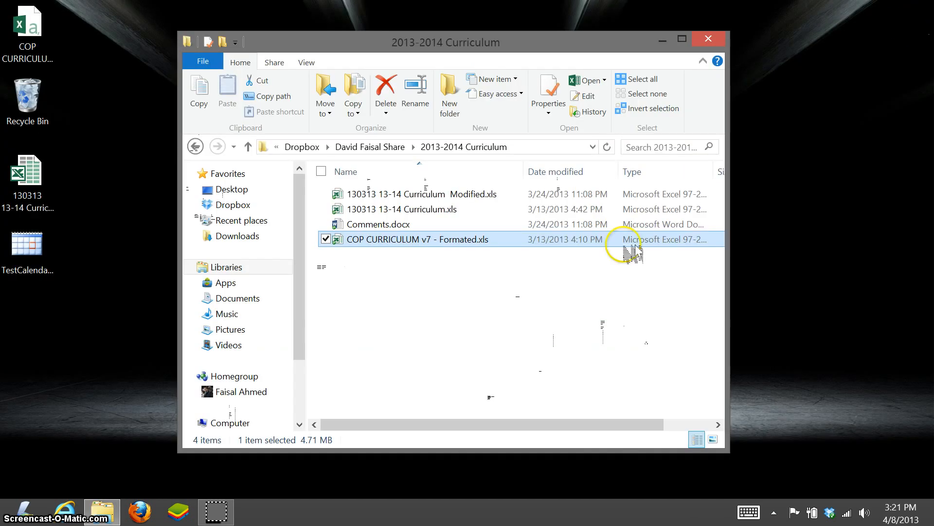
{"action": "left_click", "coordinate": [69, 515]}
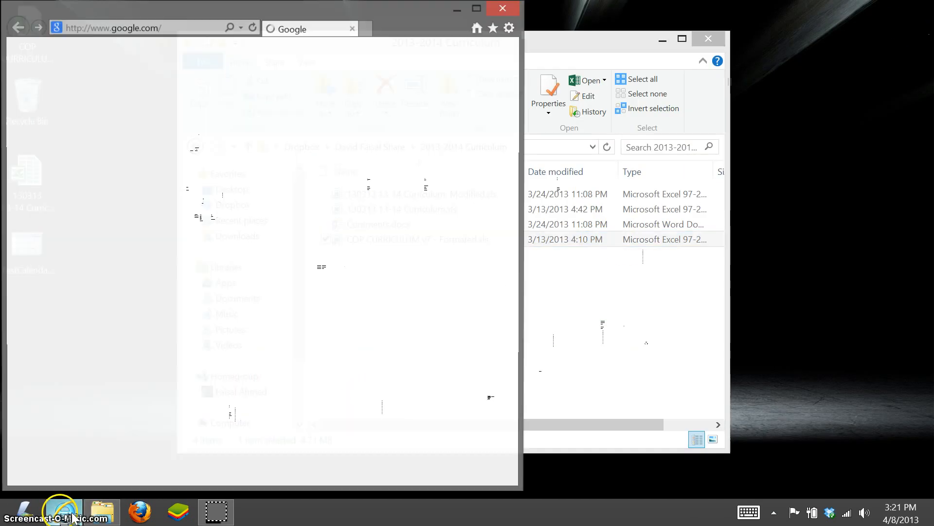
{"action": "left_click", "coordinate": [478, 9]}
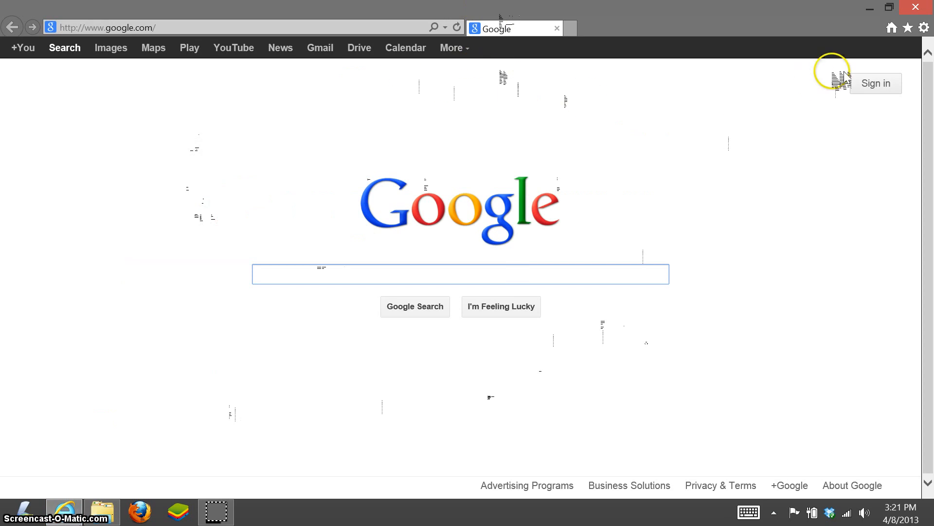
{"action": "left_click", "coordinate": [200, 27]}
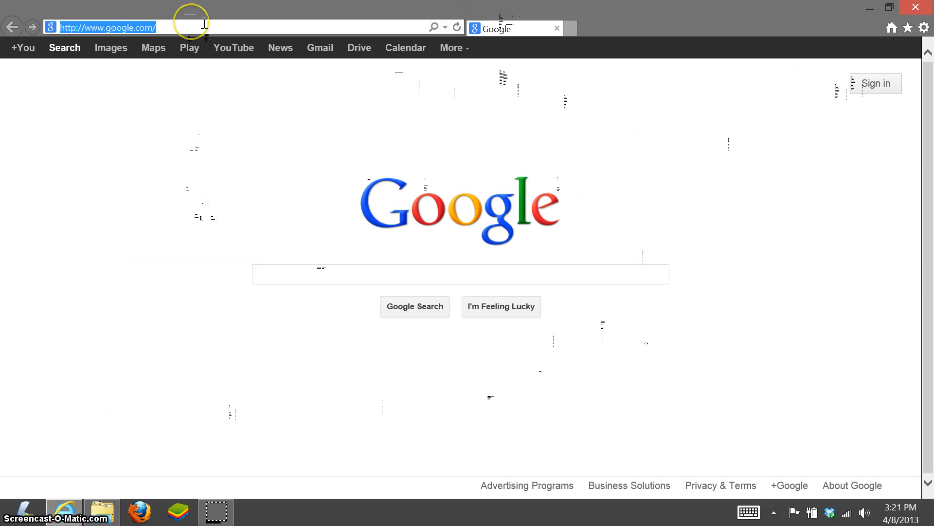
{"action": "type", "text": "webmail.tu.edu/"}
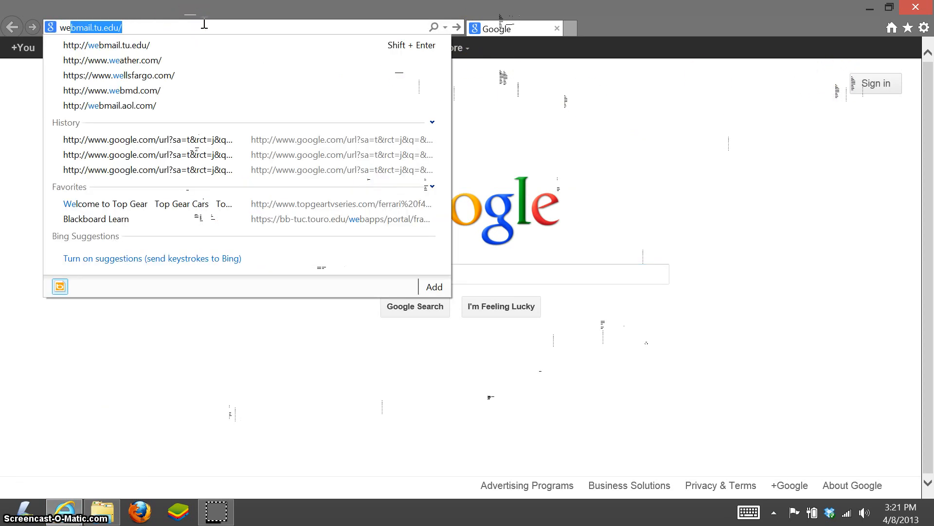
{"action": "key", "text": "Return"}
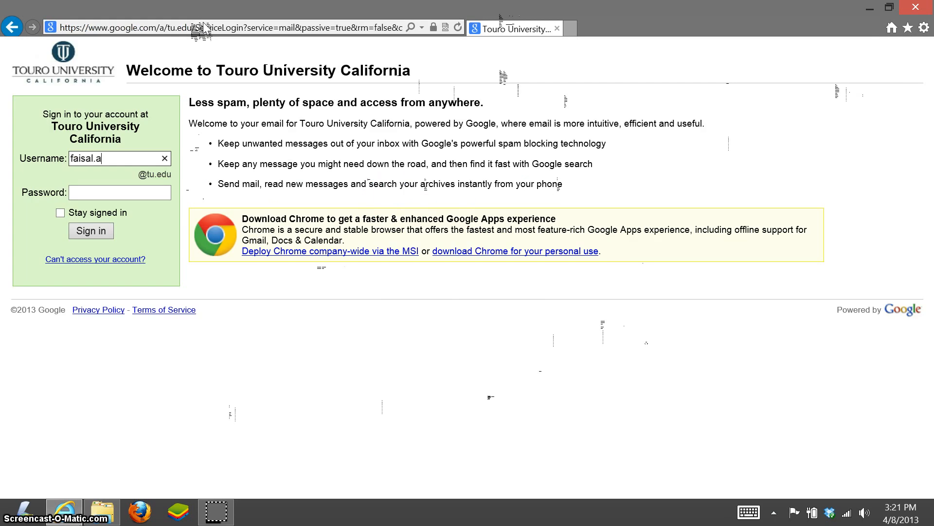
Step: Sign in with the university account username and password, correcting the password once
{"action": "key", "text": "Tab"}
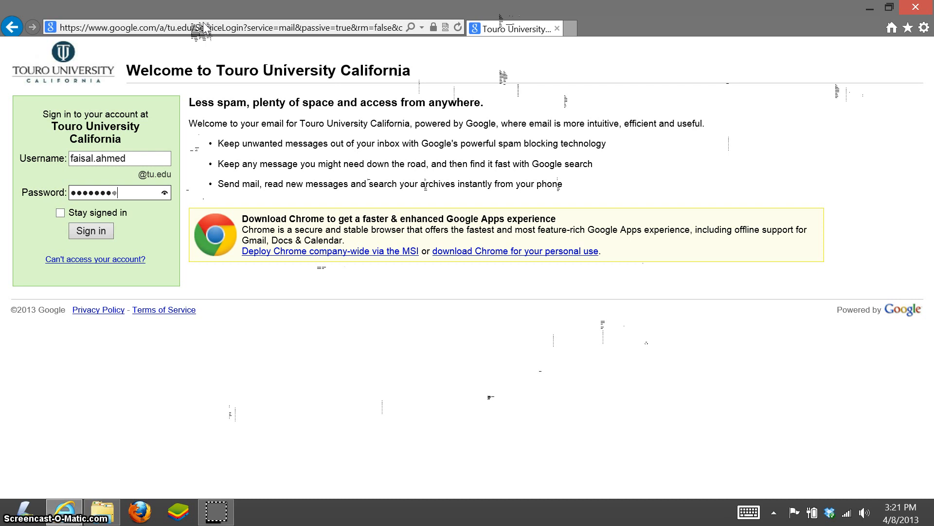
{"action": "key", "text": "Return"}
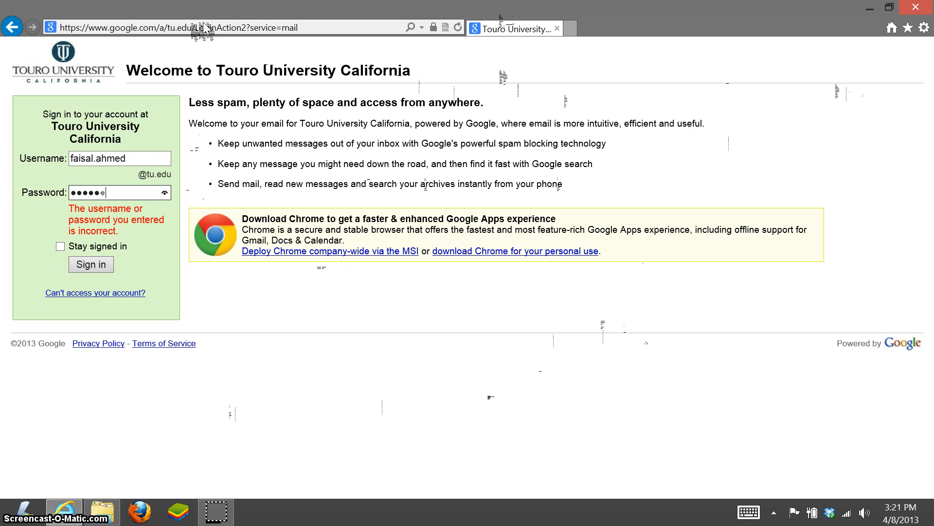
{"action": "type", "text": "1"}
{"action": "key", "text": "Return"}
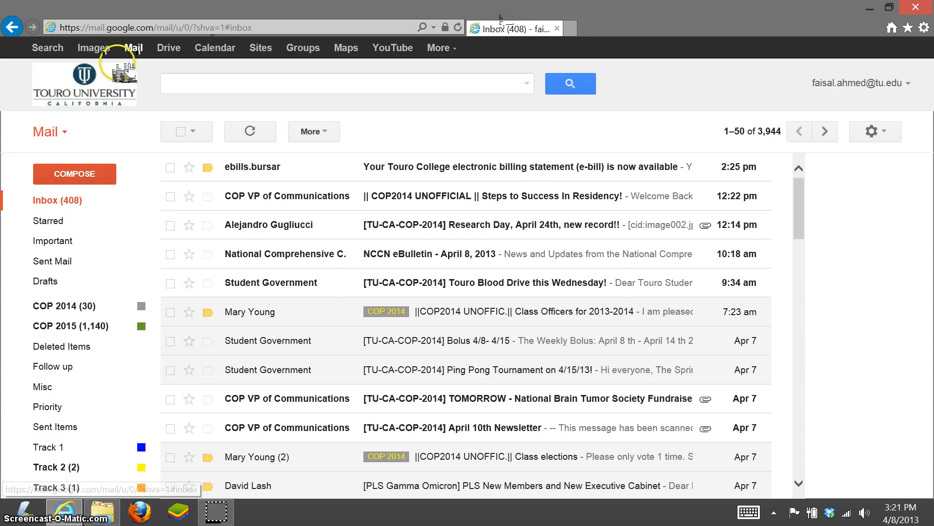
Step: Open Google Calendar and hide the Fight Club calendar's events
{"action": "left_click", "coordinate": [216, 51]}
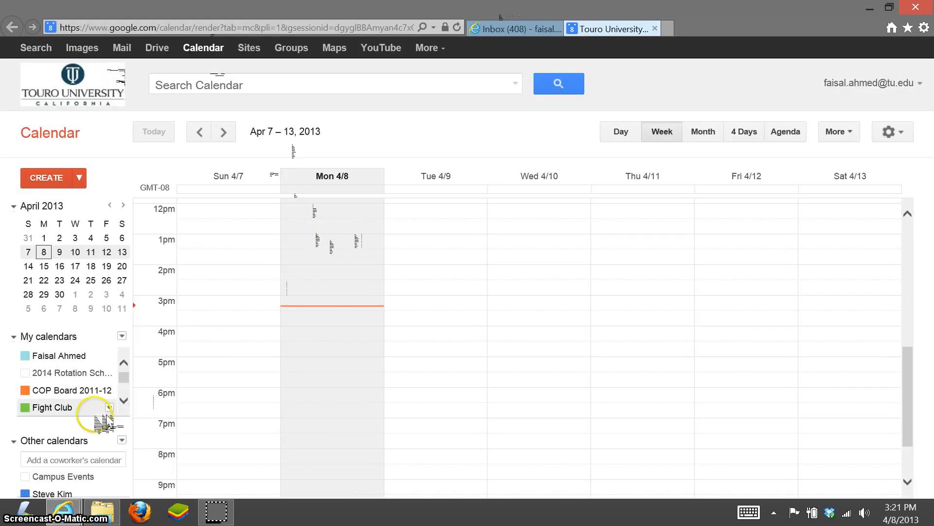
{"action": "left_click", "coordinate": [102, 408]}
{"action": "scroll", "coordinate": [125, 406], "scroll_direction": "down", "scroll_amount": 2}
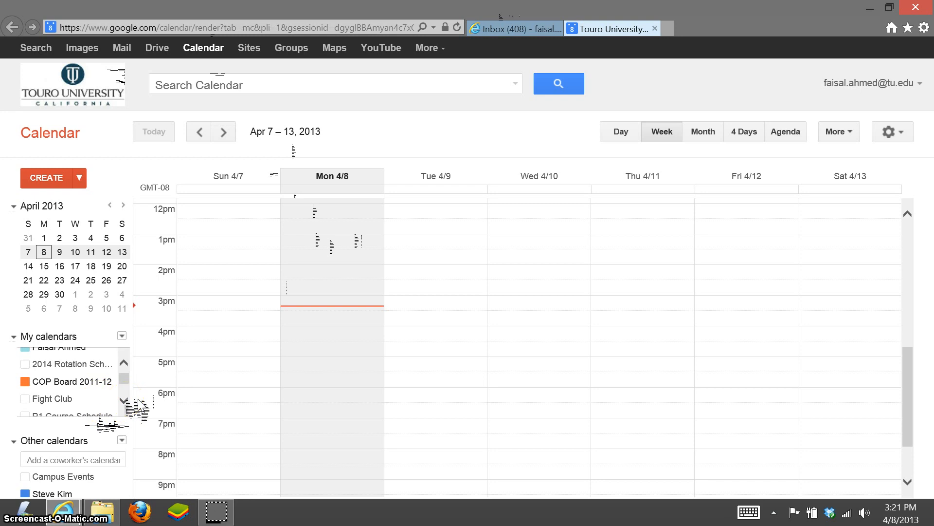
{"action": "scroll", "coordinate": [131, 406], "scroll_direction": "down", "scroll_amount": 2}
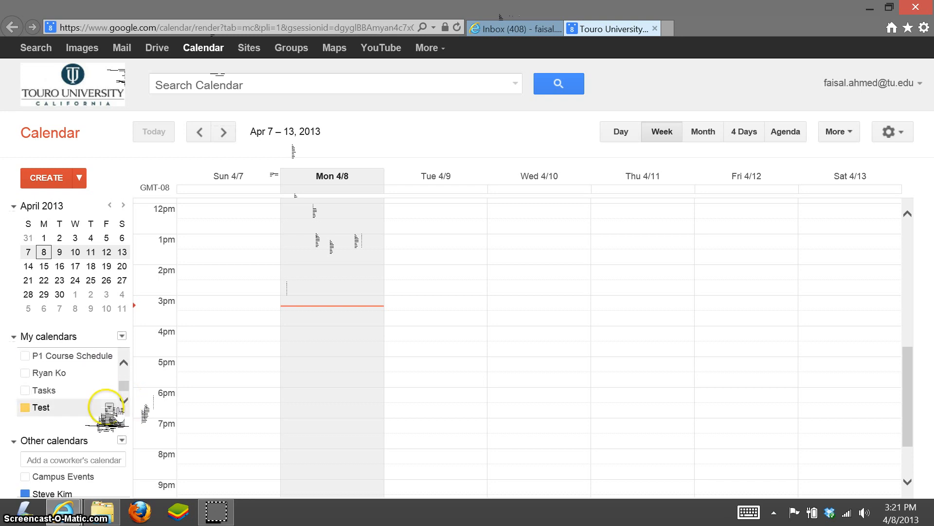
{"action": "left_click", "coordinate": [63, 407]}
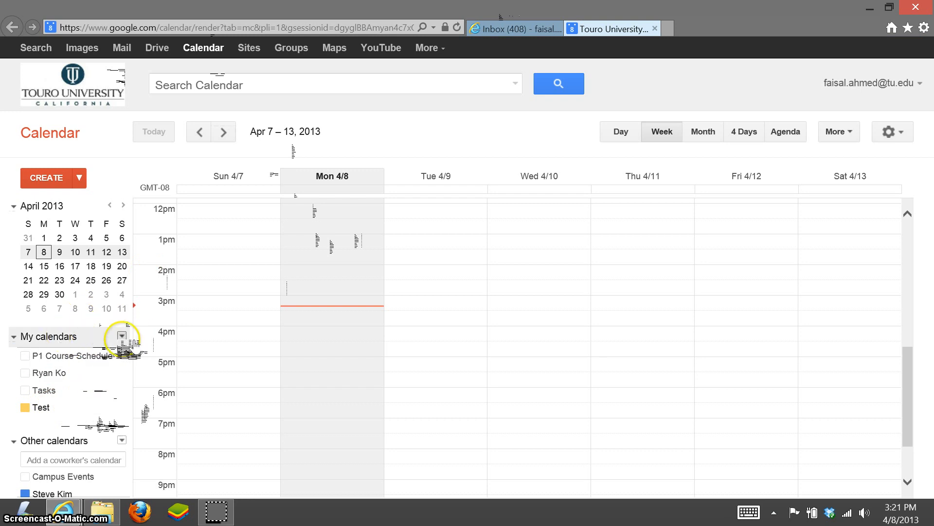
Step: Create a calendar named Test2 under My calendars, then hide its events
{"action": "left_click", "coordinate": [122, 336]}
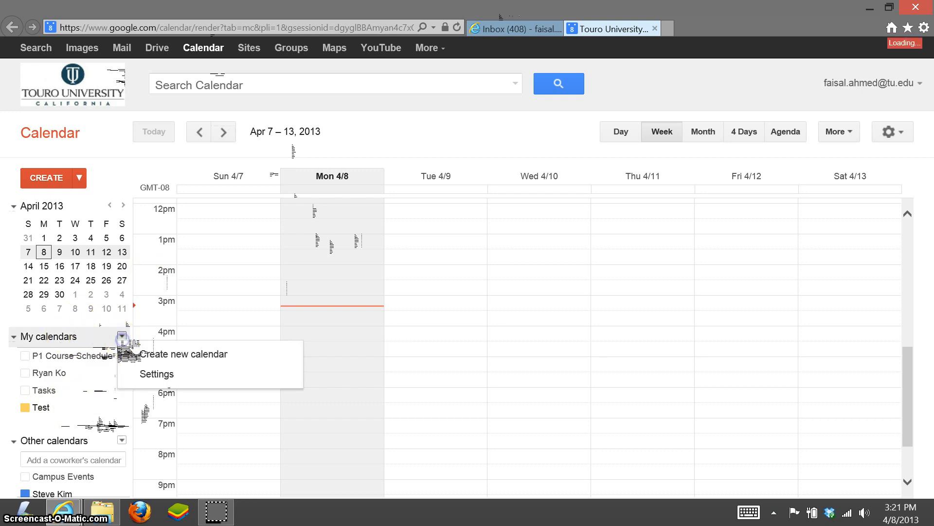
{"action": "left_click", "coordinate": [165, 354]}
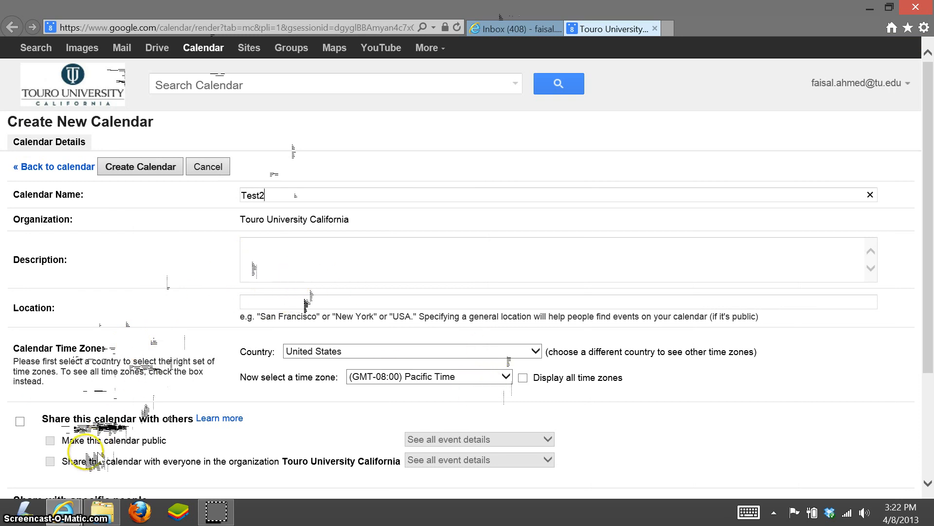
{"action": "left_click", "coordinate": [149, 170]}
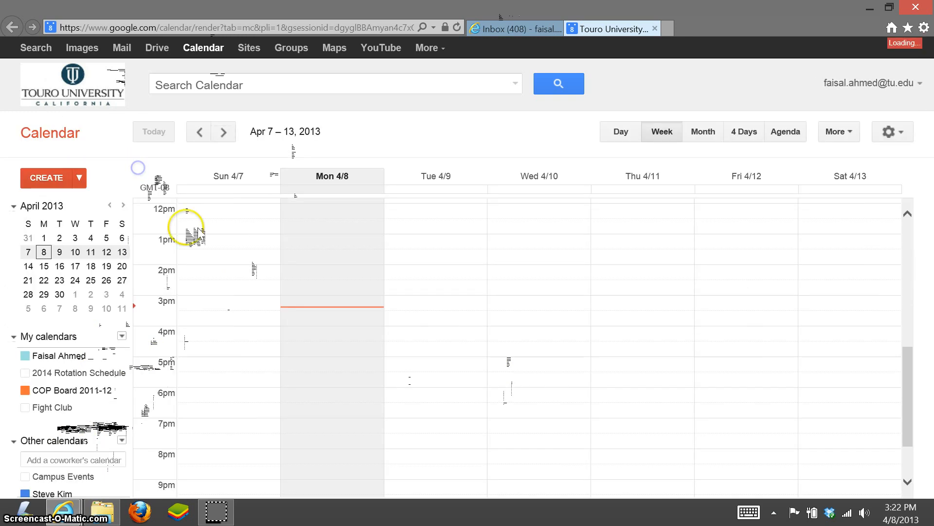
{"action": "left_click", "coordinate": [124, 403]}
{"action": "left_click", "coordinate": [124, 403]}
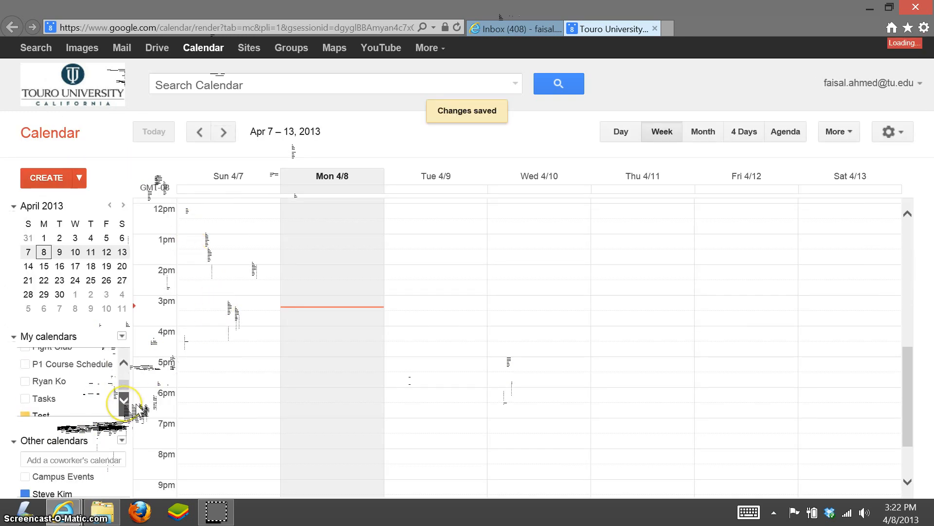
{"action": "left_click", "coordinate": [124, 403]}
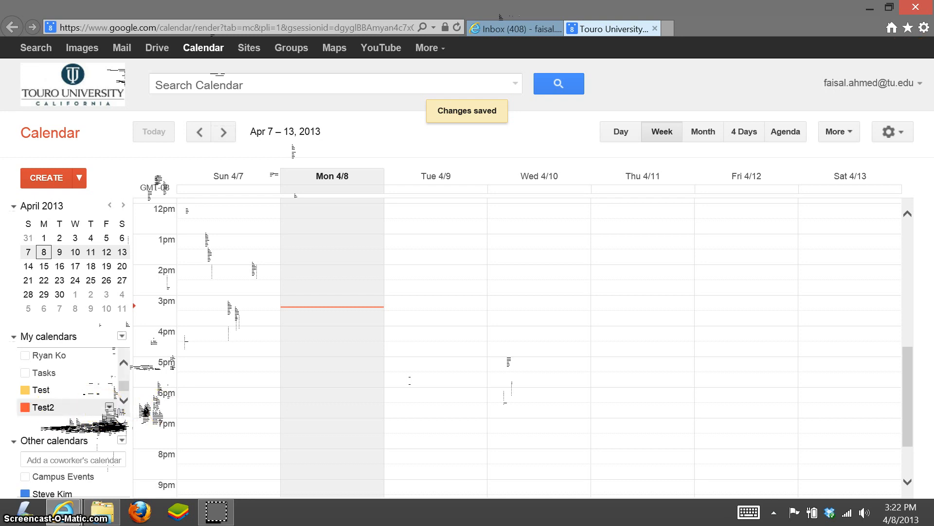
{"action": "left_click", "coordinate": [113, 397]}
Step: Open the Google Calendar settings page from the My calendars options menu
{"action": "left_click", "coordinate": [121, 337]}
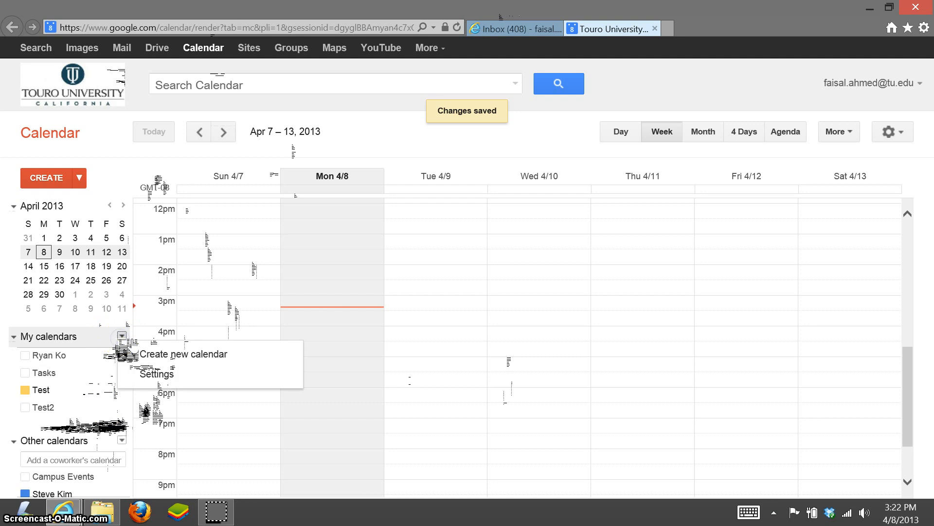
{"action": "left_click", "coordinate": [141, 374]}
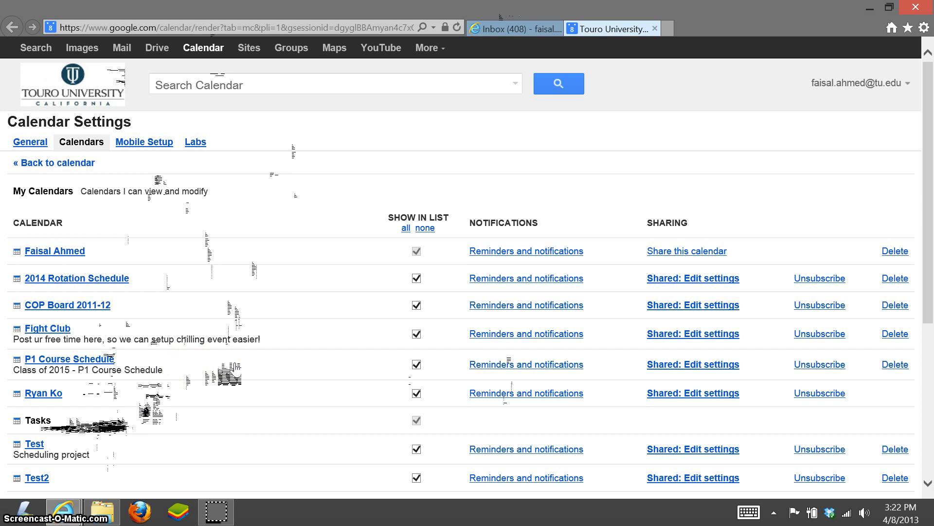
{"action": "scroll", "coordinate": [234, 368], "scroll_direction": "down", "scroll_amount": 3}
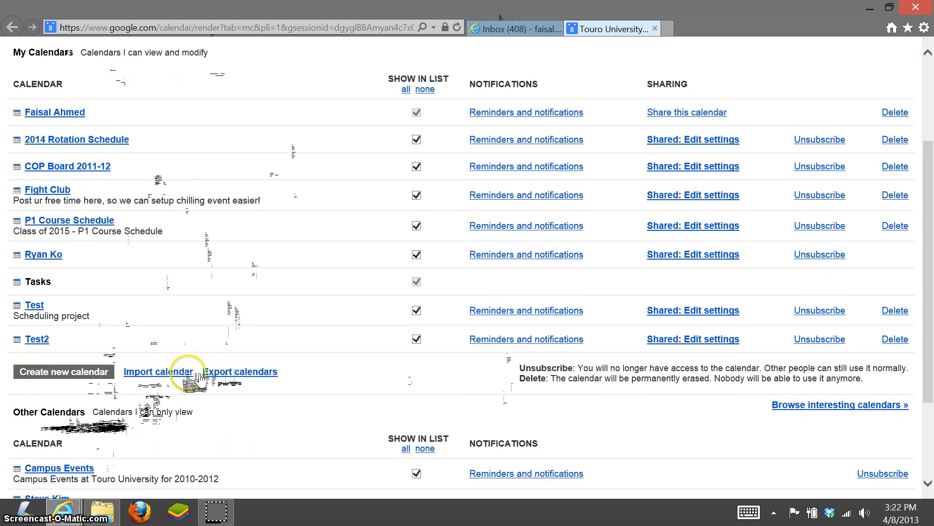
Step: Start a calendar import with Test2 as the destination and bring up the file chooser
{"action": "left_click", "coordinate": [175, 372]}
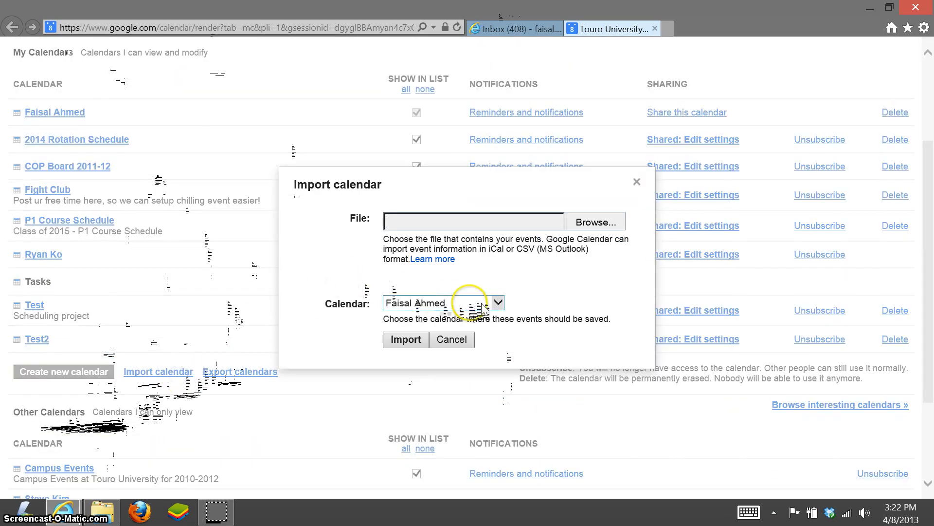
{"action": "left_click", "coordinate": [501, 302]}
{"action": "left_click", "coordinate": [414, 393]}
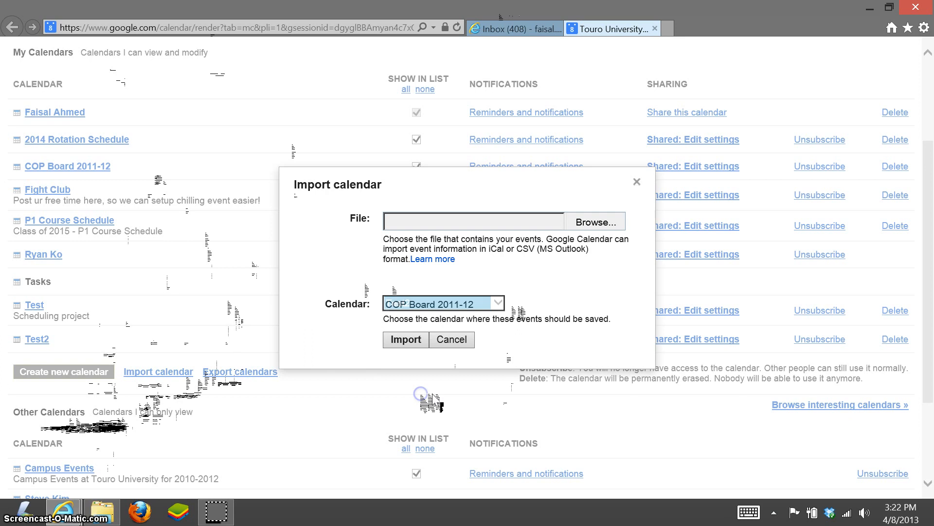
{"action": "left_click", "coordinate": [568, 233]}
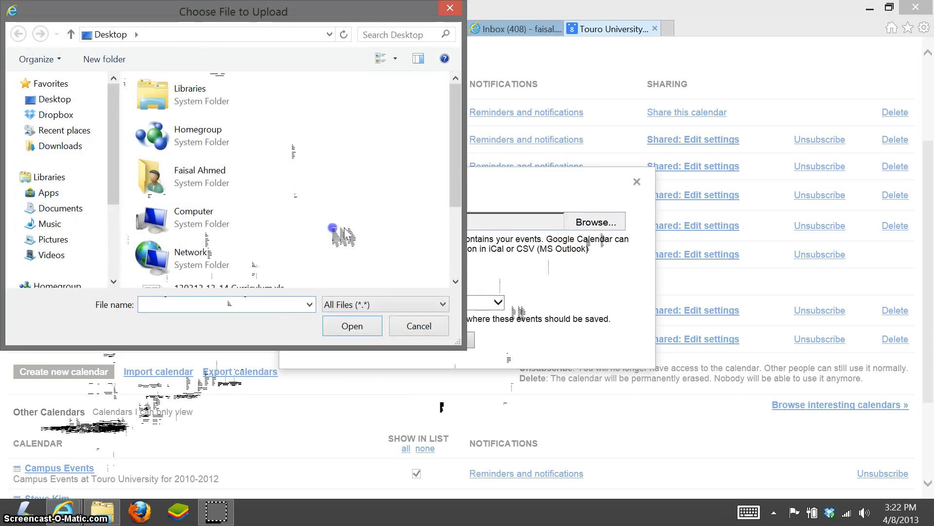
Step: Select TestCalendar.ics from the Desktop as the file to upload
{"action": "left_click", "coordinate": [73, 100]}
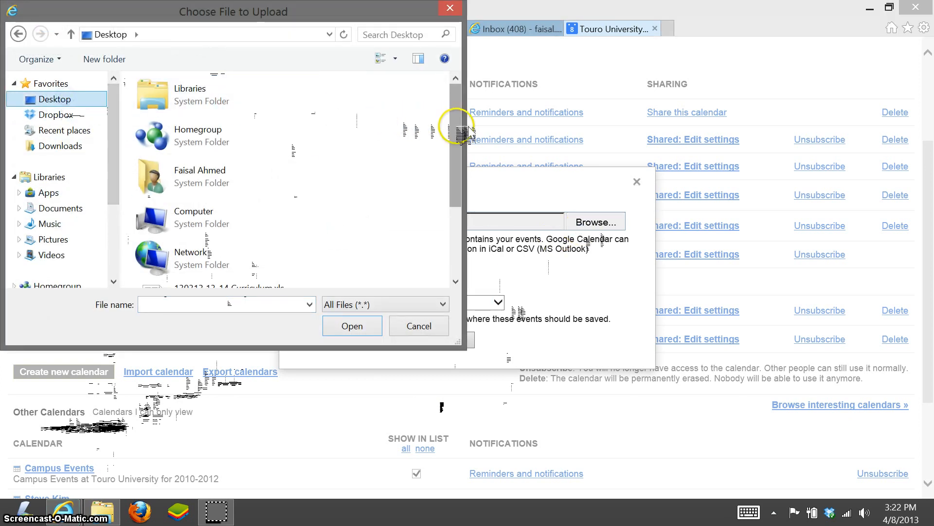
{"action": "left_click_drag", "start_coordinate": [460, 131], "coordinate": [453, 205]}
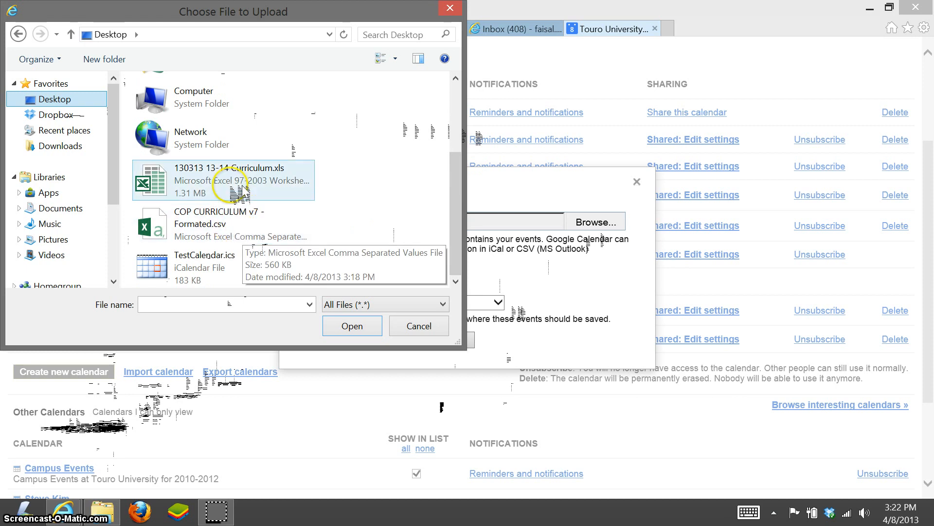
{"action": "left_click", "coordinate": [230, 264]}
{"action": "left_click", "coordinate": [341, 325]}
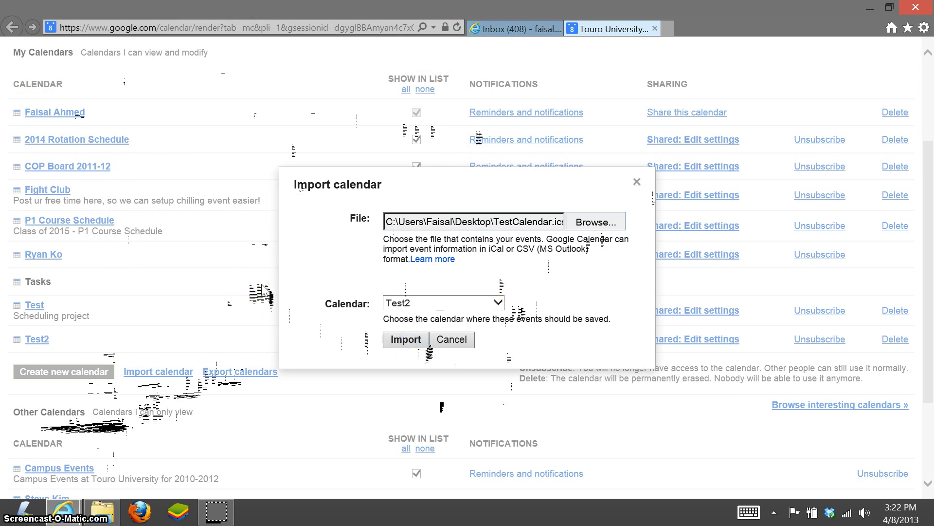
Step: Import TestCalendar.ics into Test2, bringing in all 353 events, and close the summary
{"action": "left_click", "coordinate": [410, 338]}
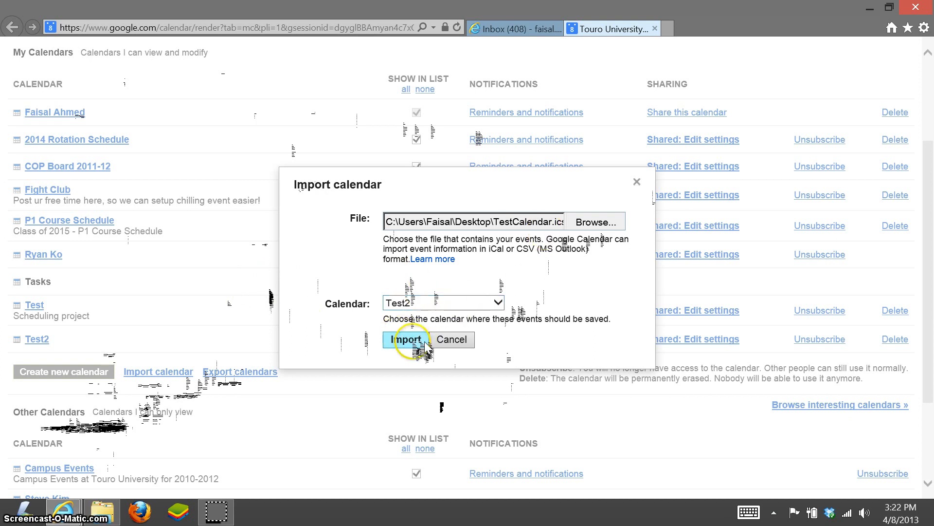
{"action": "left_click", "coordinate": [423, 344]}
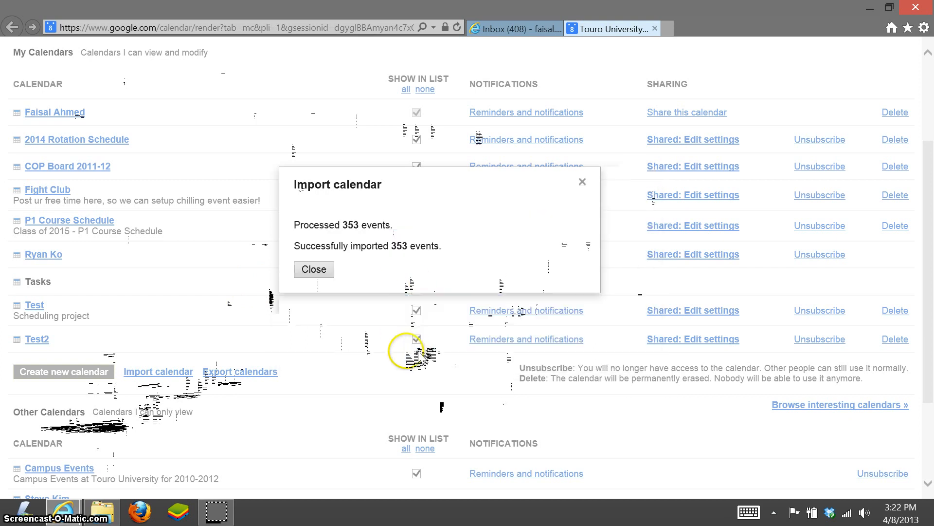
{"action": "left_click", "coordinate": [325, 270]}
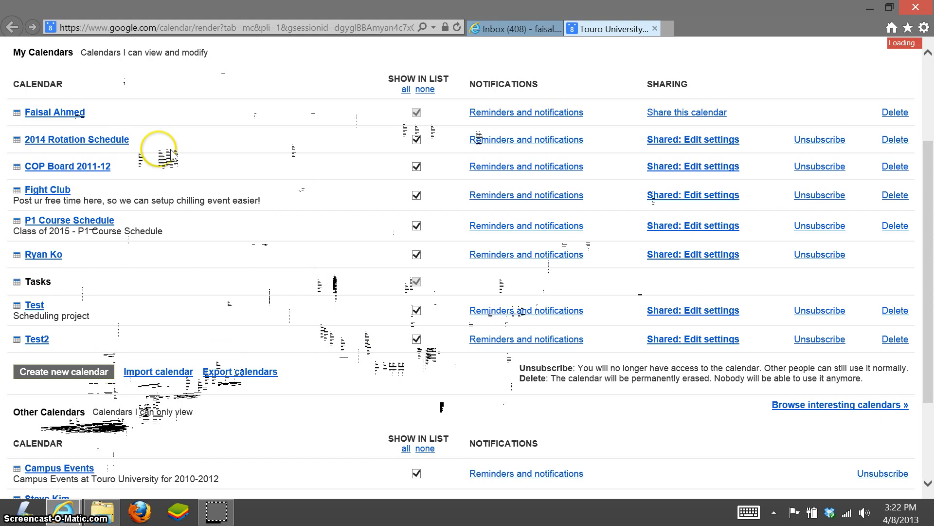
Step: Return to the main calendar view and show Test2's imported events in the Apr 7–13 week
{"action": "scroll", "coordinate": [248, 126], "scroll_direction": "up", "scroll_amount": 3}
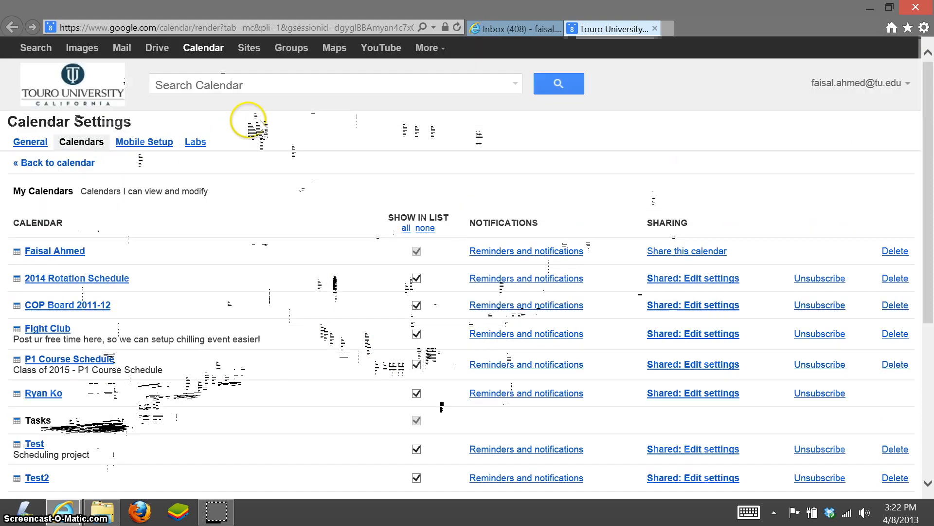
{"action": "left_click", "coordinate": [204, 48]}
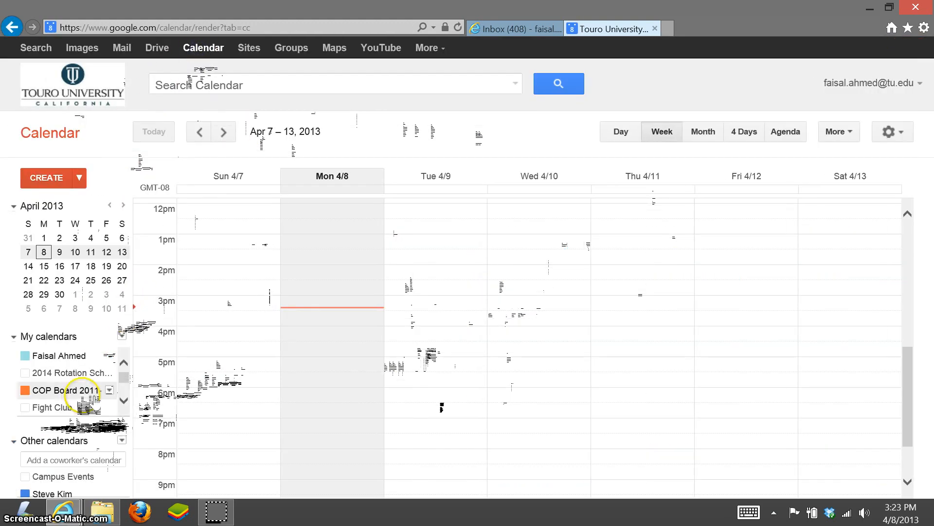
{"action": "left_click", "coordinate": [124, 400]}
{"action": "left_click", "coordinate": [124, 400]}
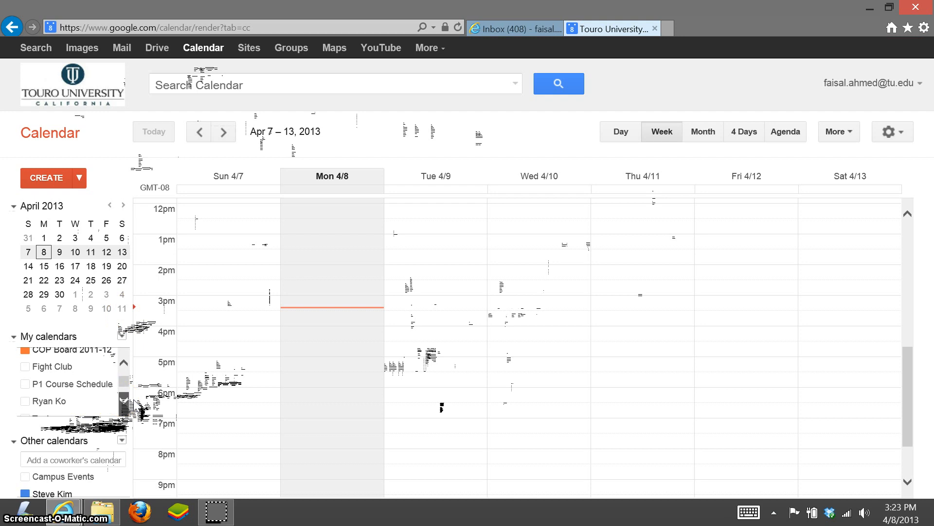
{"action": "left_click", "coordinate": [124, 400]}
{"action": "left_click", "coordinate": [125, 401]}
{"action": "left_click", "coordinate": [124, 400]}
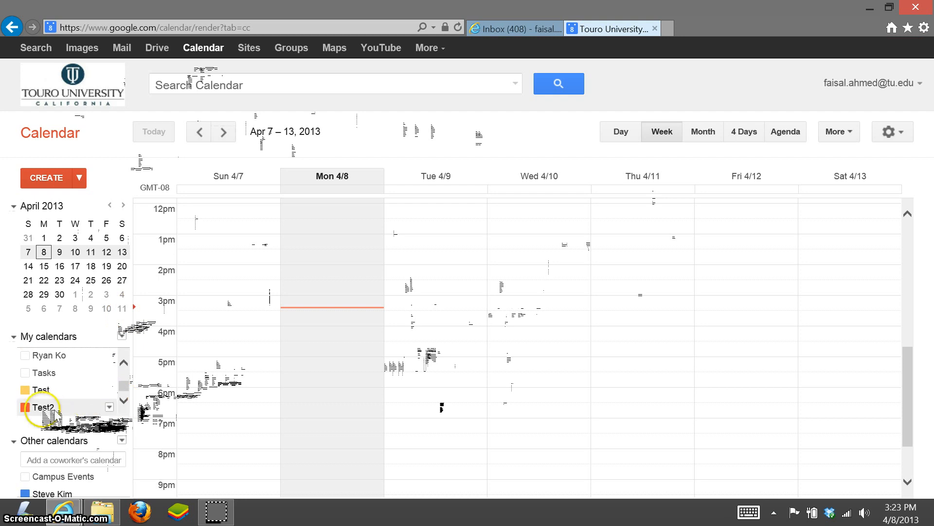
{"action": "scroll", "coordinate": [705, 404], "scroll_direction": "up", "scroll_amount": 5}
{"action": "scroll", "coordinate": [701, 399], "scroll_direction": "down", "scroll_amount": 3}
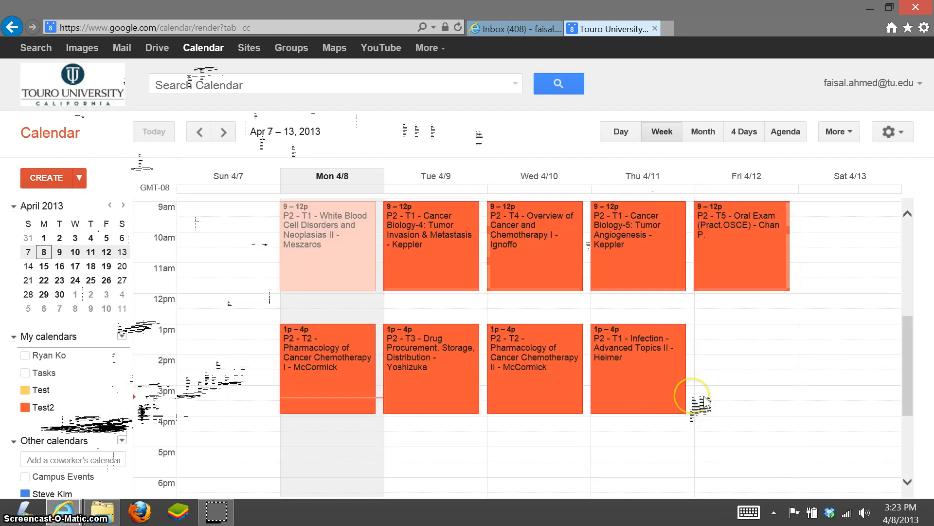
{"action": "scroll", "coordinate": [703, 392], "scroll_direction": "up", "scroll_amount": 3}
{"action": "scroll", "coordinate": [653, 392], "scroll_direction": "down", "scroll_amount": 3}
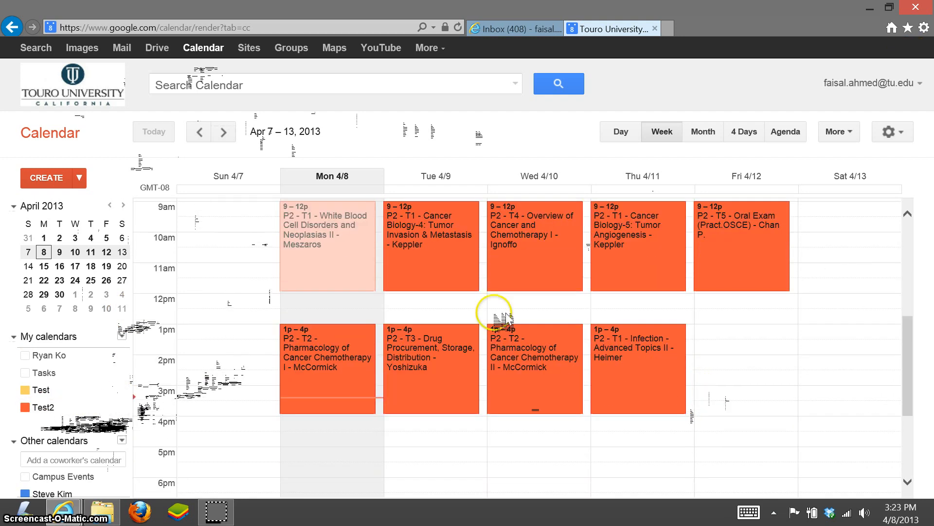
Step: Check the Tue 4/9 Cancer Biology-4 event's description, then go back to the week
{"action": "left_click", "coordinate": [445, 232]}
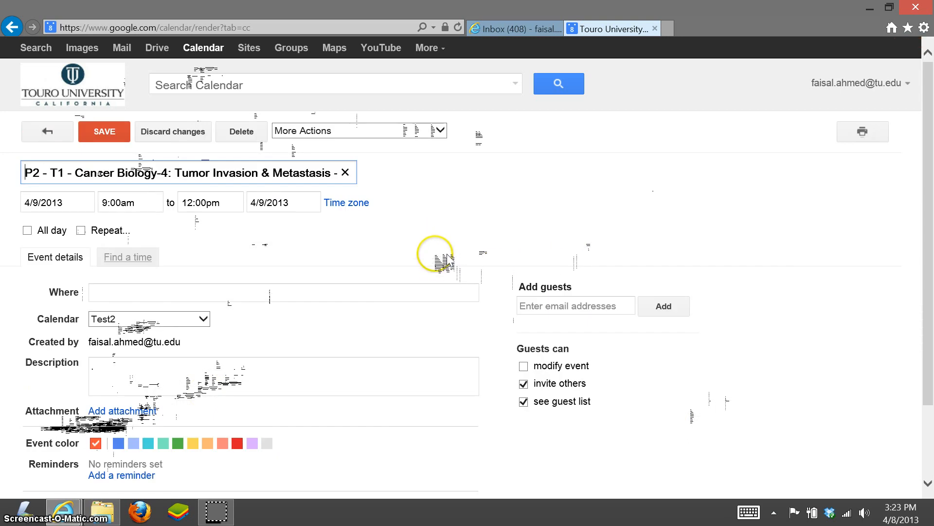
{"action": "scroll", "coordinate": [447, 260], "scroll_direction": "down", "scroll_amount": 2}
{"action": "scroll", "coordinate": [447, 261], "scroll_direction": "up", "scroll_amount": 2}
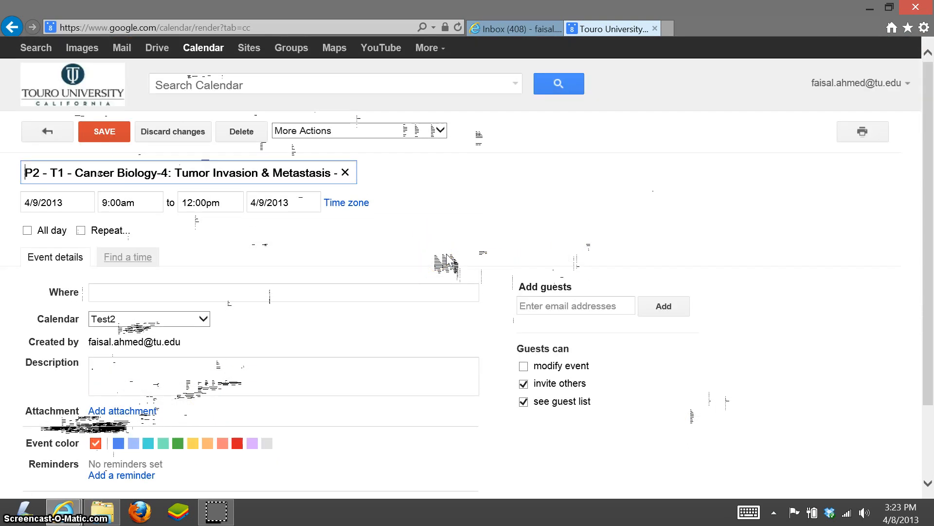
{"action": "scroll", "coordinate": [447, 260], "scroll_direction": "down", "scroll_amount": 2}
{"action": "left_click", "coordinate": [131, 290]}
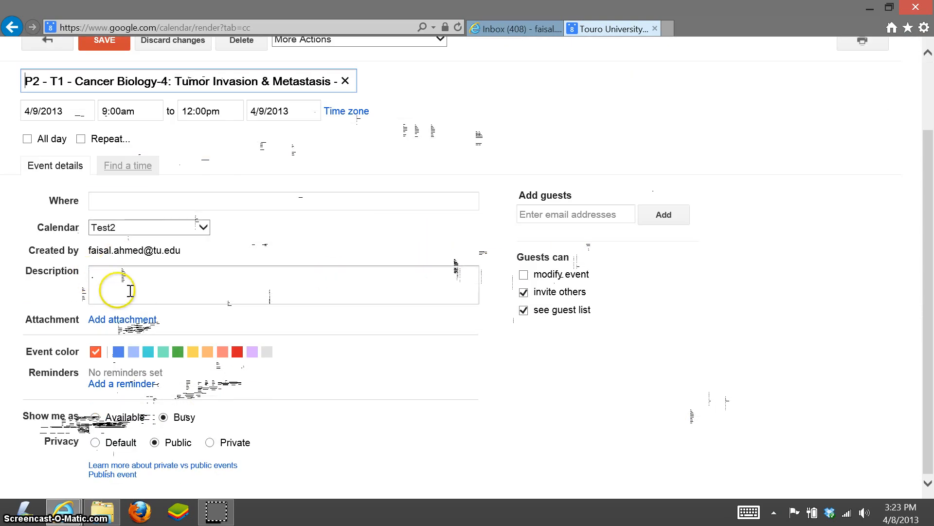
{"action": "scroll", "coordinate": [266, 248], "scroll_direction": "up", "scroll_amount": 2}
{"action": "left_click", "coordinate": [47, 128]}
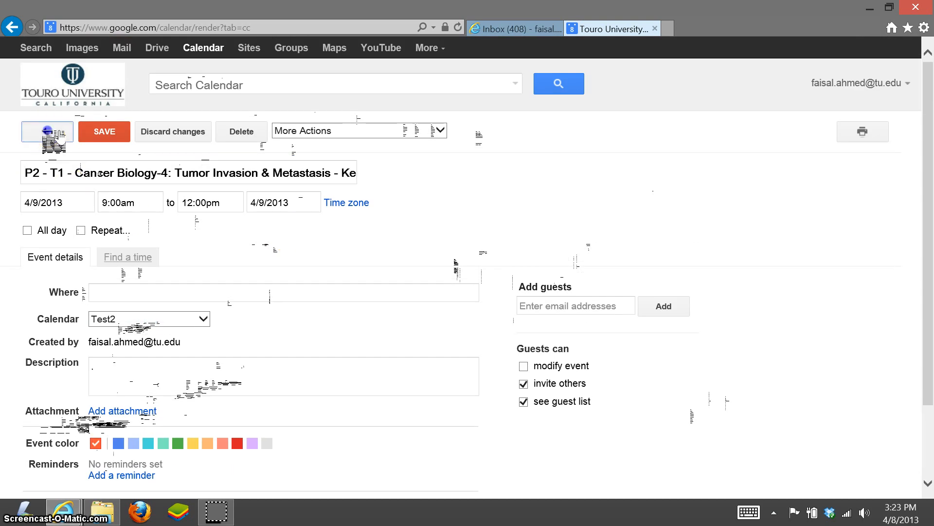
{"action": "scroll", "coordinate": [559, 346], "scroll_direction": "up", "scroll_amount": 5}
{"action": "scroll", "coordinate": [560, 340], "scroll_direction": "down", "scroll_amount": 3}
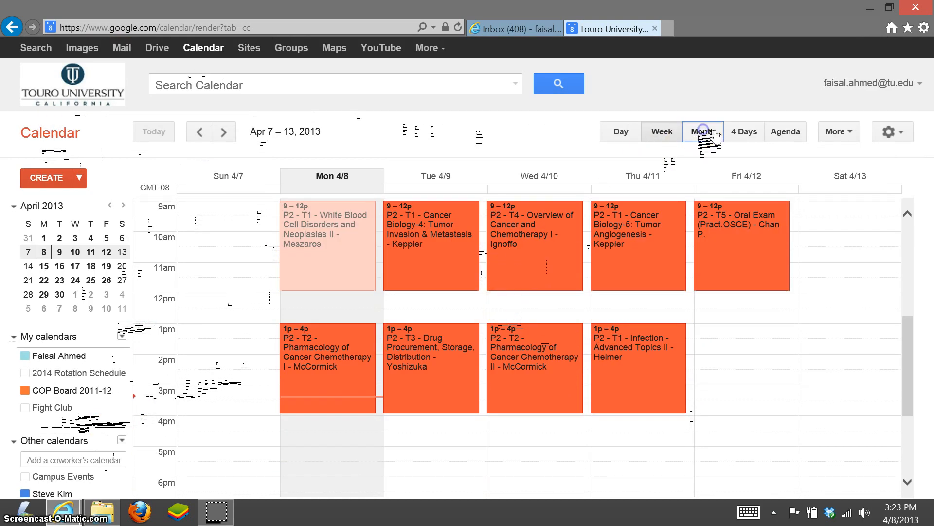
Step: Switch to Month view and browse the imported course events
{"action": "left_click", "coordinate": [704, 132]}
{"action": "scroll", "coordinate": [718, 292], "scroll_direction": "down", "scroll_amount": 1}
{"action": "scroll", "coordinate": [704, 327], "scroll_direction": "up", "scroll_amount": 1}
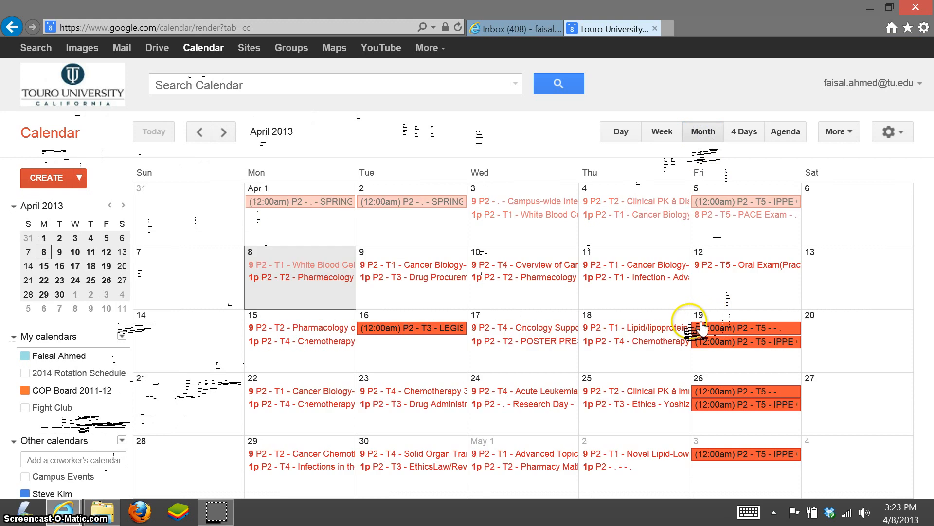
{"action": "scroll", "coordinate": [833, 354], "scroll_direction": "down", "scroll_amount": 1}
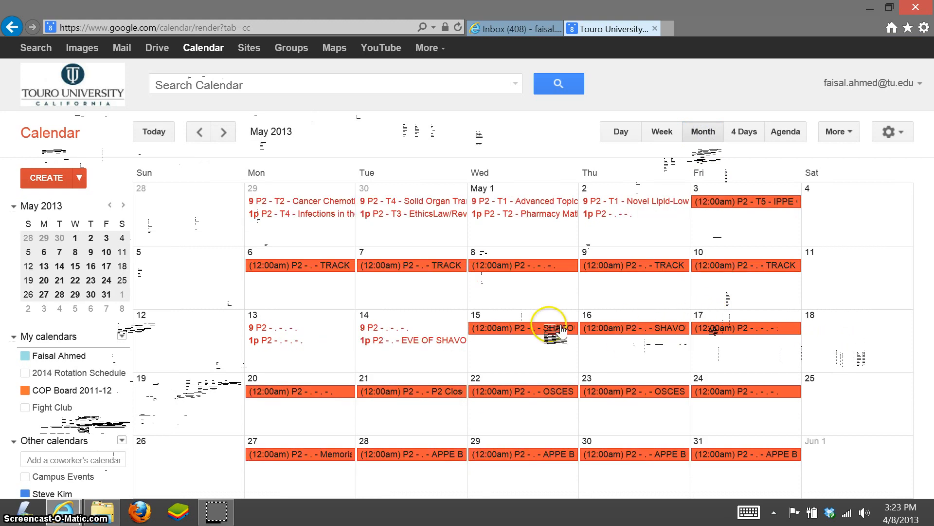
{"action": "scroll", "coordinate": [400, 308], "scroll_direction": "up", "scroll_amount": 1}
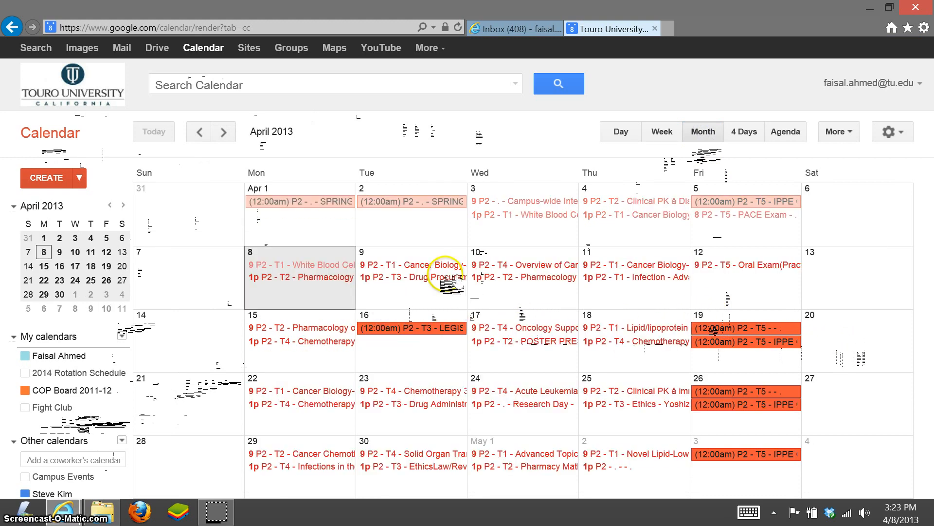
Step: Search the calendar for 'madden', finding 9 matching events
{"action": "left_click", "coordinate": [353, 87]}
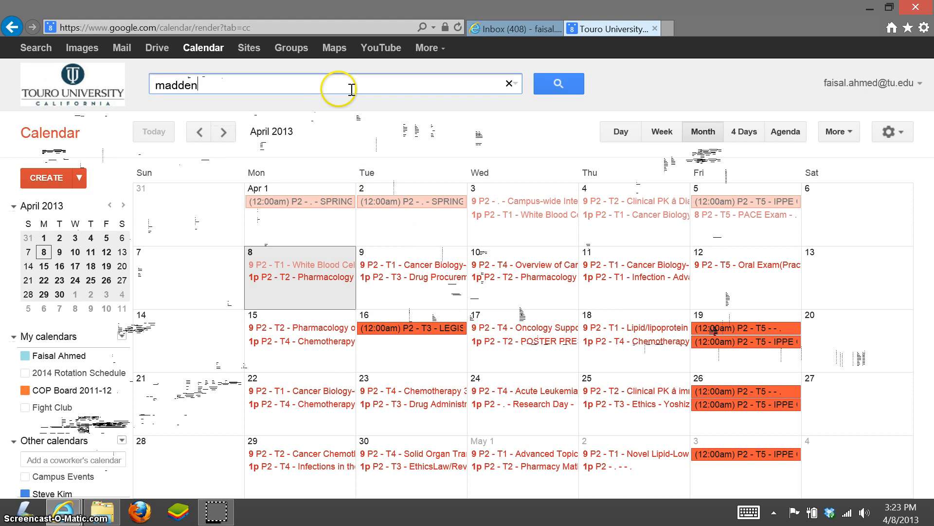
{"action": "type", "text": "madden"}
{"action": "key", "text": "Return"}
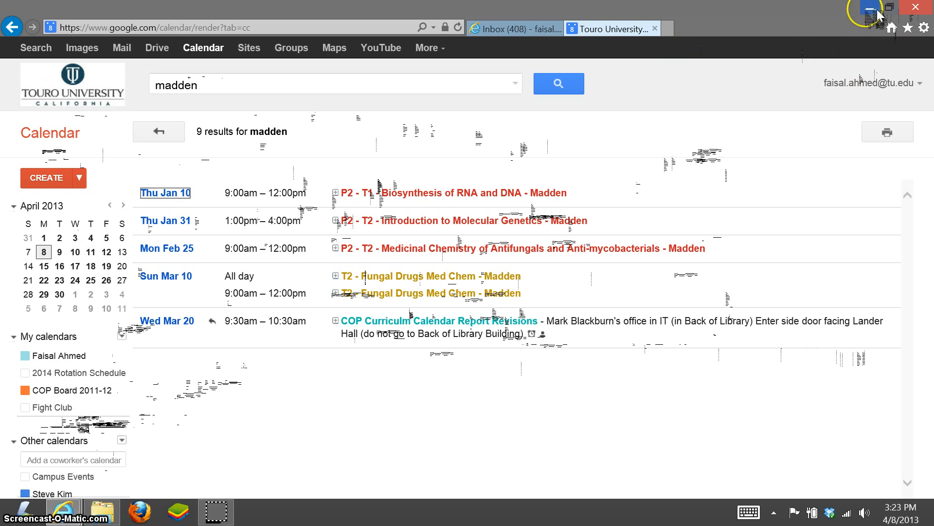
Step: Go to the desktop and minimize the browser and File Explorer windows
{"action": "key", "text": "super"}
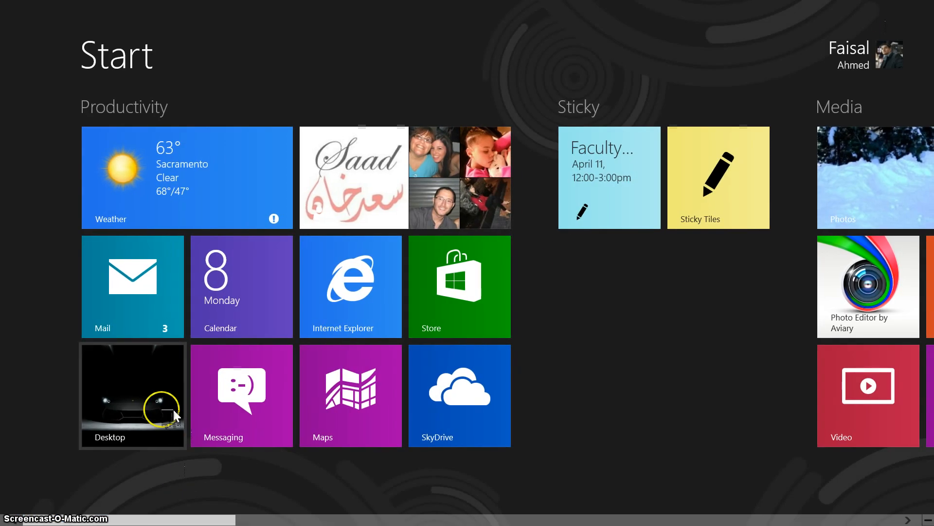
{"action": "left_click", "coordinate": [169, 409]}
{"action": "left_click", "coordinate": [870, 8]}
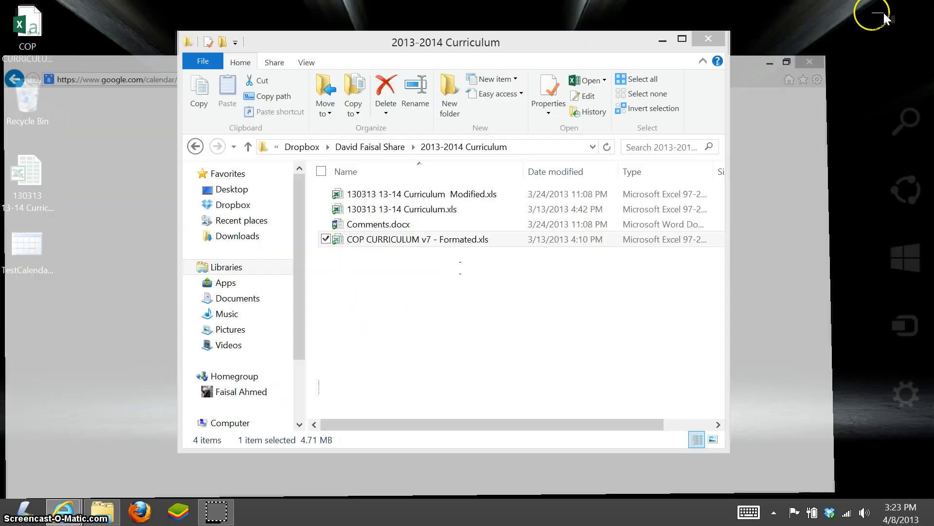
{"action": "left_click", "coordinate": [663, 40]}
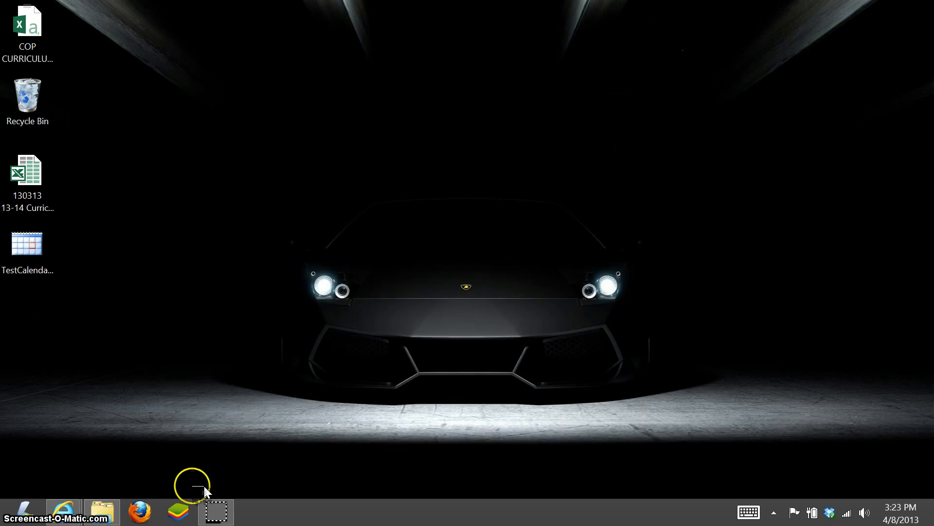